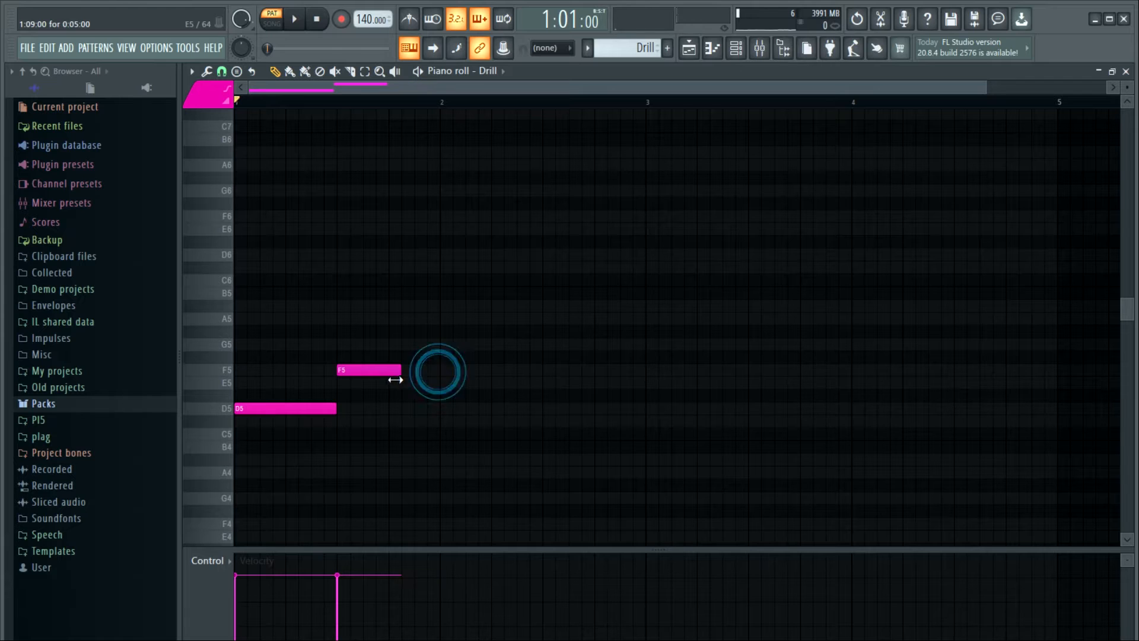
# Complete the two-bar melody by adding E5, D5, C#5 and D5 notes after the F5, and play it back.
pyautogui.click(446, 409)
pyautogui.press('space')
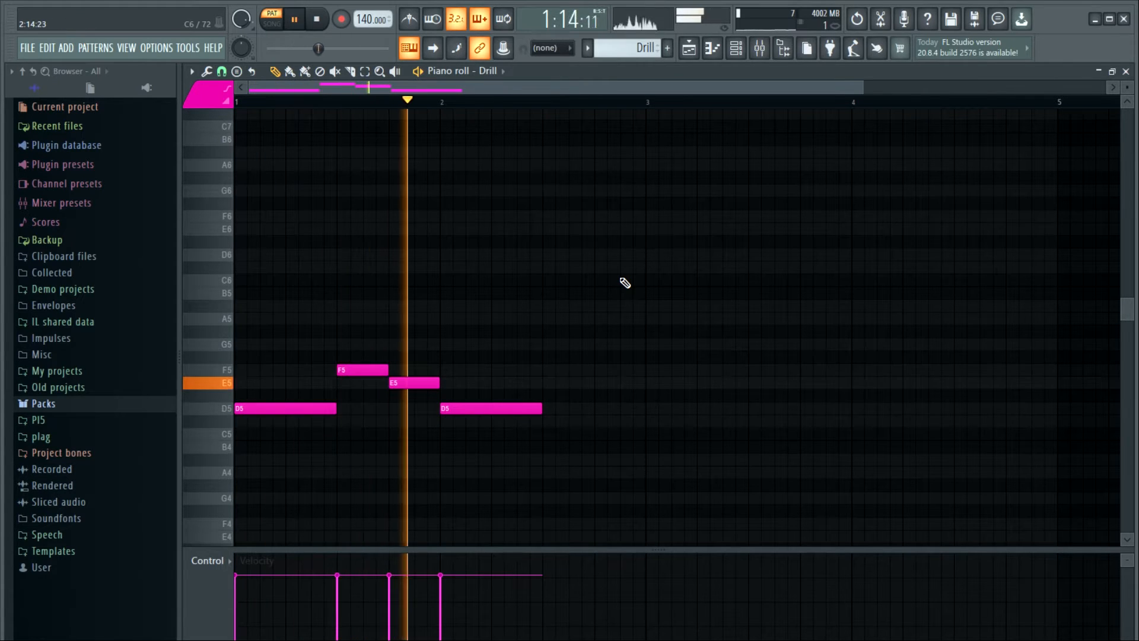
pyautogui.press('space')
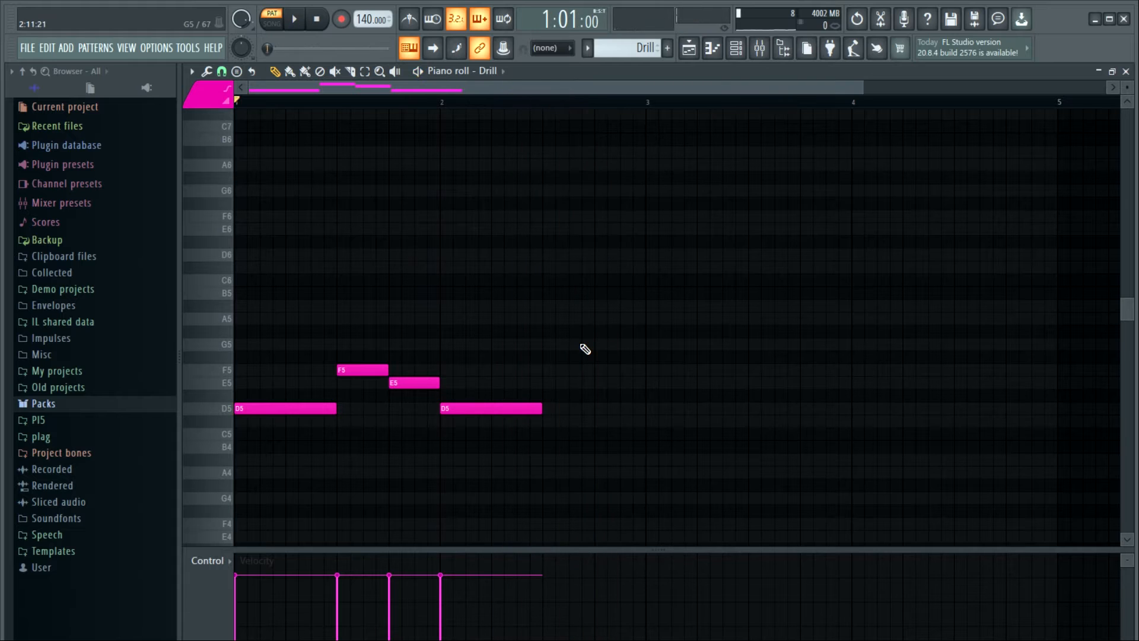
pyautogui.click(545, 422)
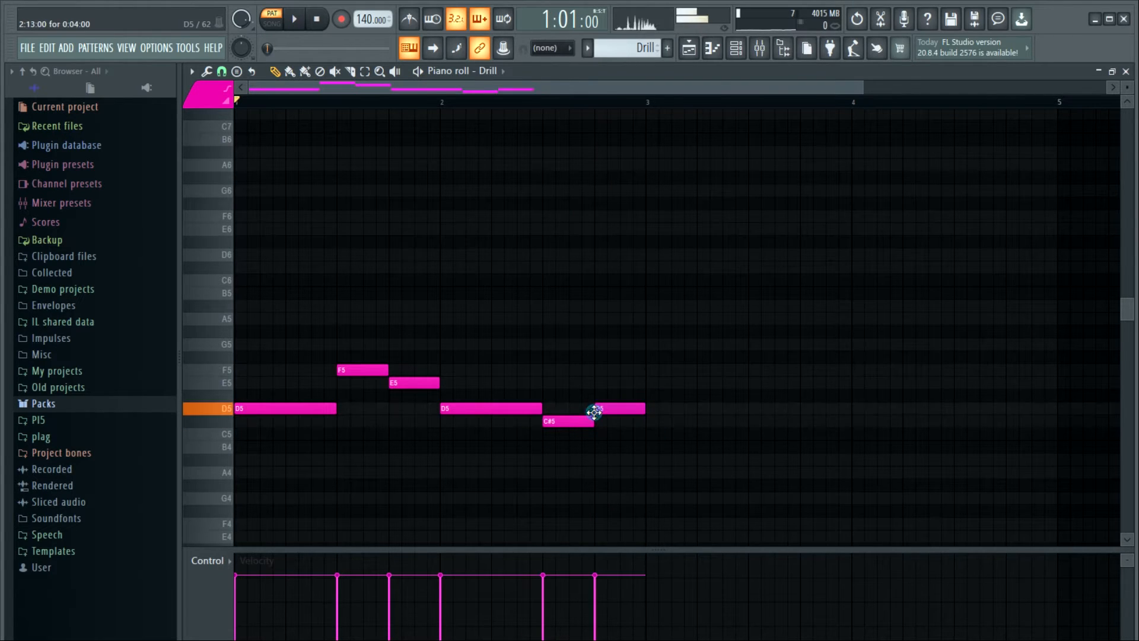
pyautogui.press('space')
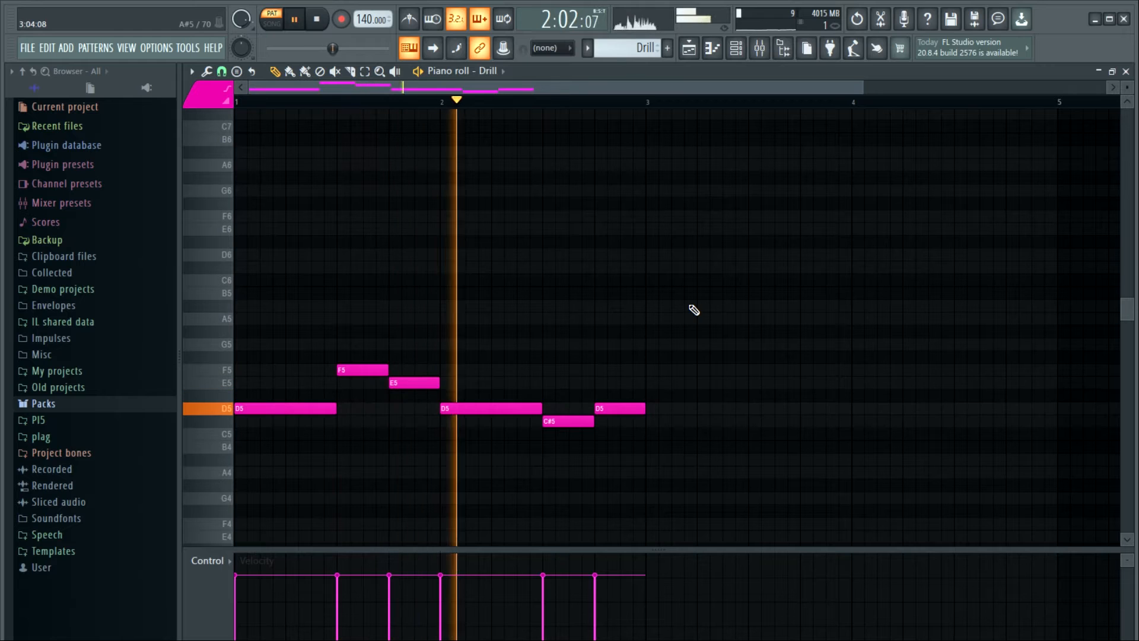
pyautogui.moveTo(865, 88); pyautogui.dragTo(720, 89)
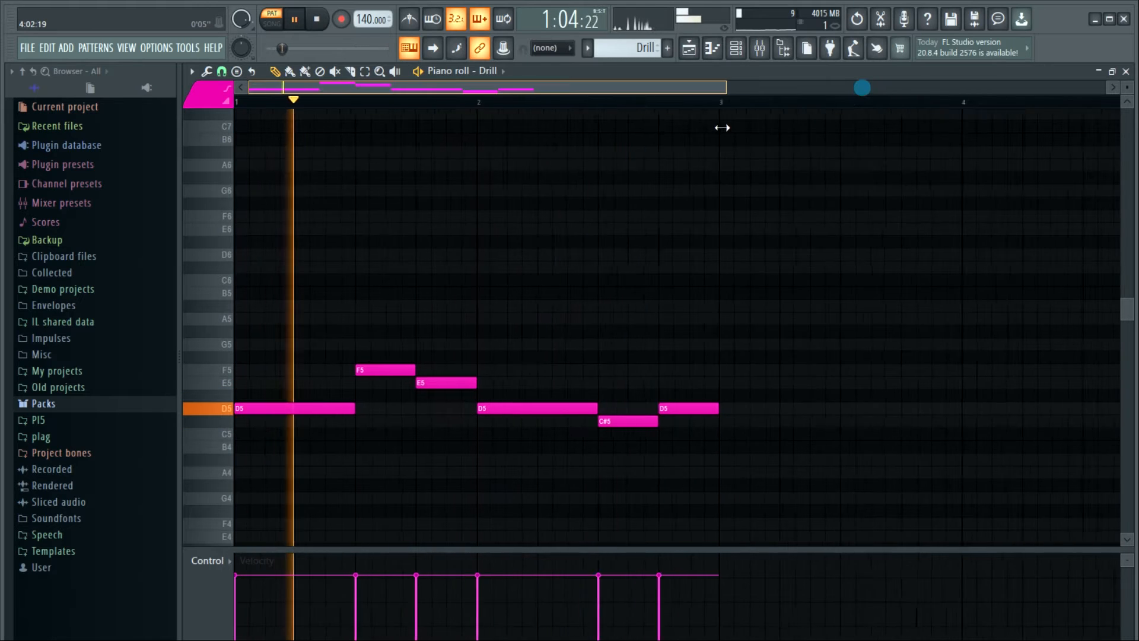
pyautogui.press('space')
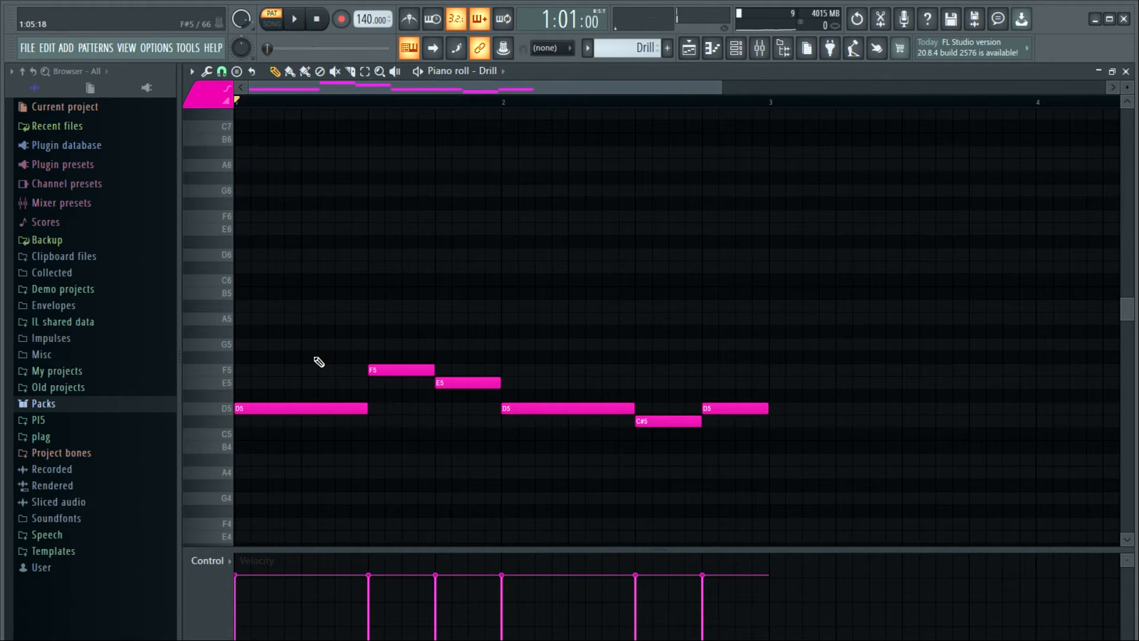
# Add a two-step A5 note above the end of bar 1's long D5 while auditioning the pattern.
pyautogui.click(305, 318)
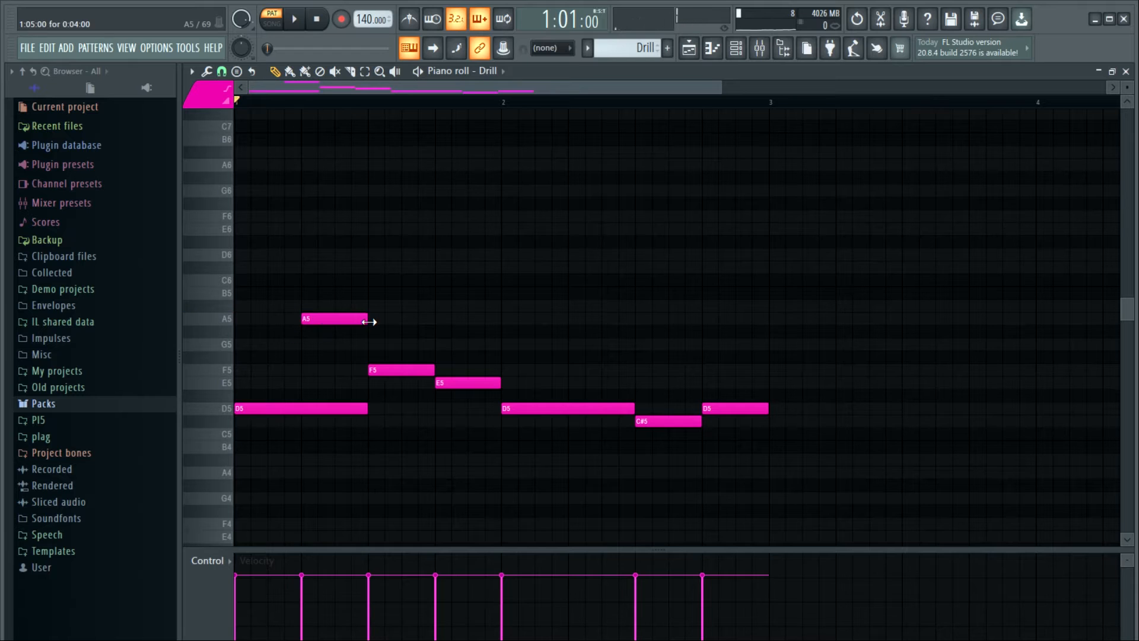
pyautogui.press('space')
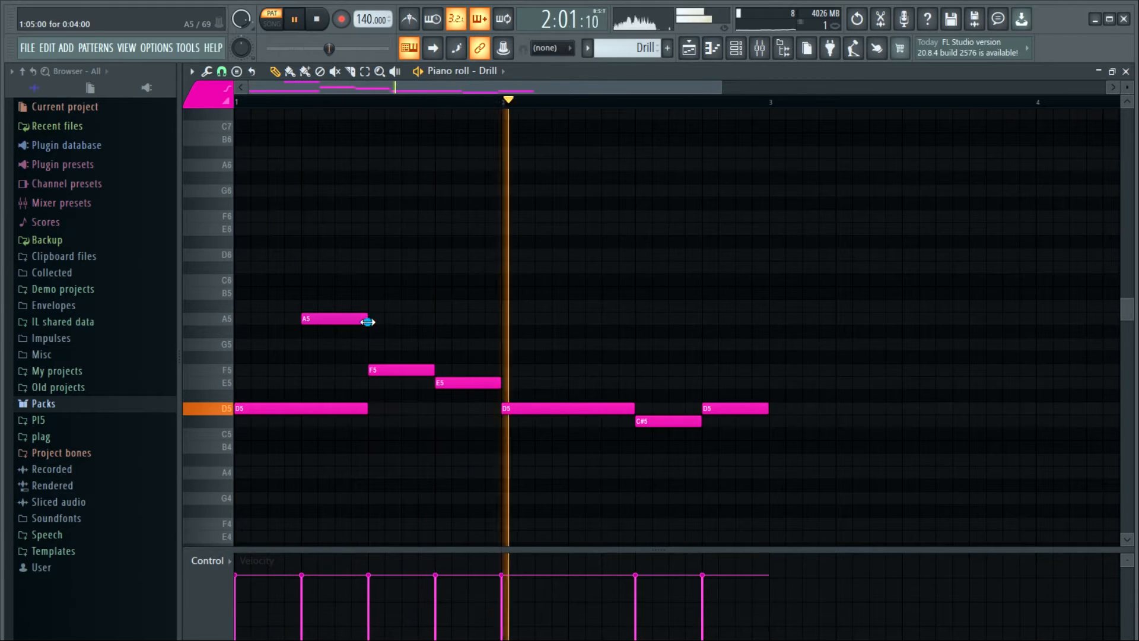
pyautogui.moveTo(368, 321)
pyautogui.mouseDown()
pyautogui.moveTo(332, 322)
pyautogui.moveTo(354, 322)
pyautogui.mouseUp()
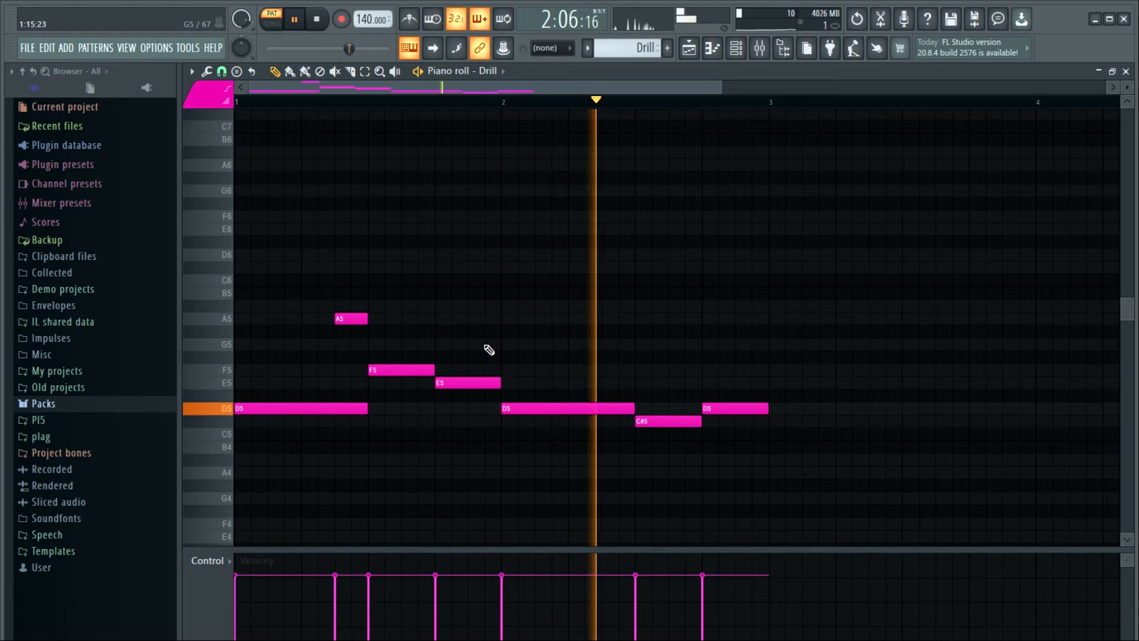
pyautogui.click(473, 318)
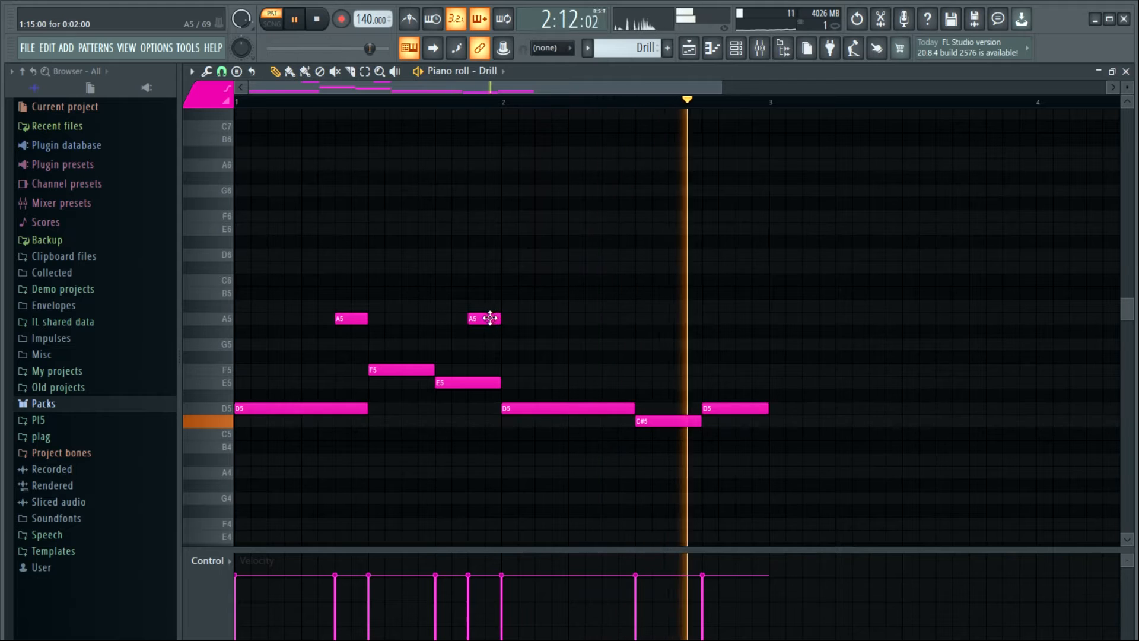
pyautogui.moveTo(490, 319); pyautogui.dragTo(491, 345)
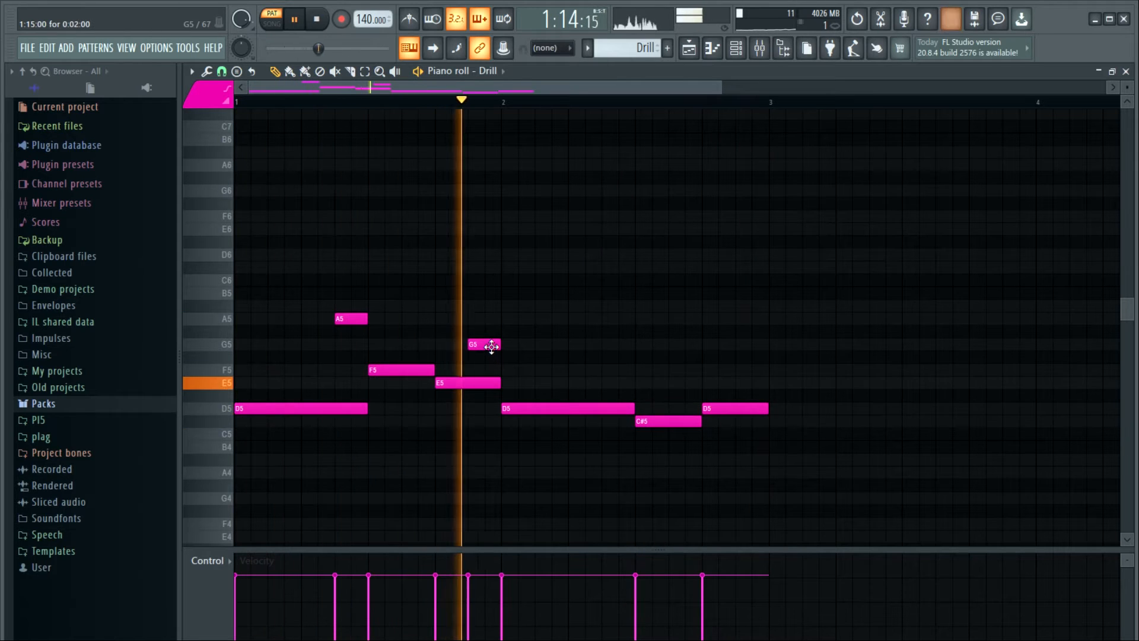
pyautogui.rightClick(495, 345)
# Add two-step F5 notes above the end of bar 2's long D5 and above the end of its last D5.
pyautogui.press('space')
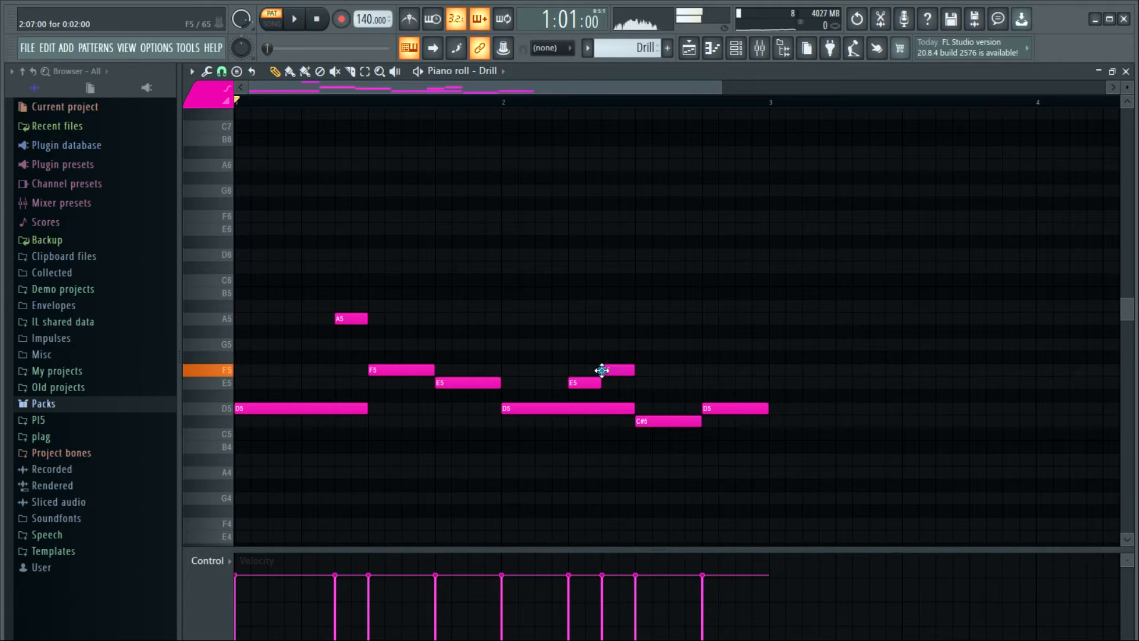
pyautogui.press('space')
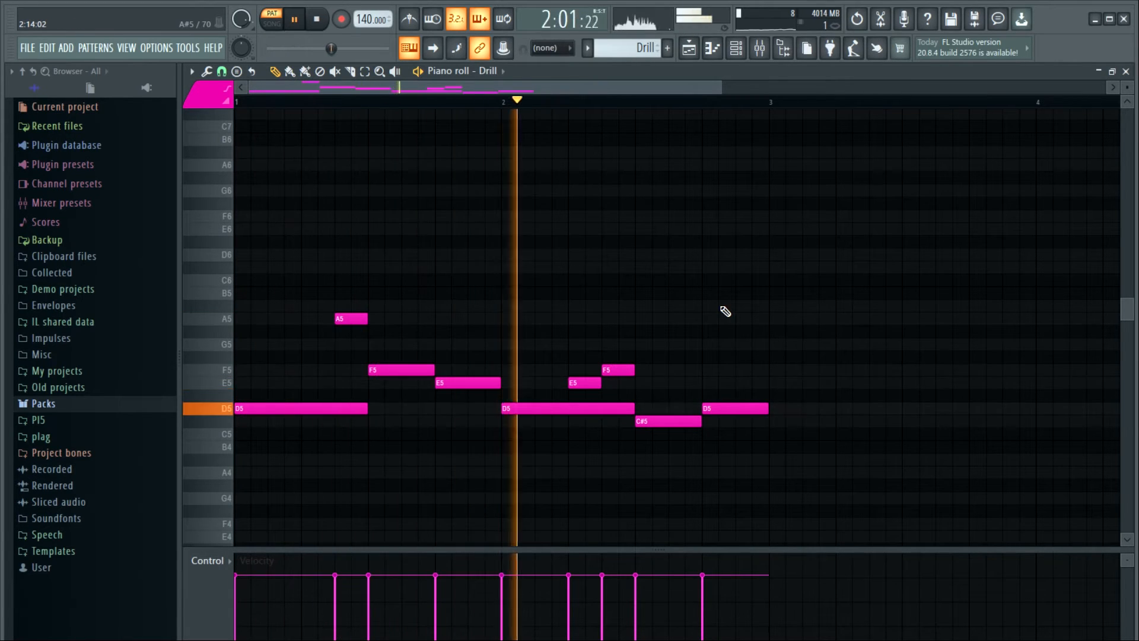
pyautogui.rightClick(590, 384)
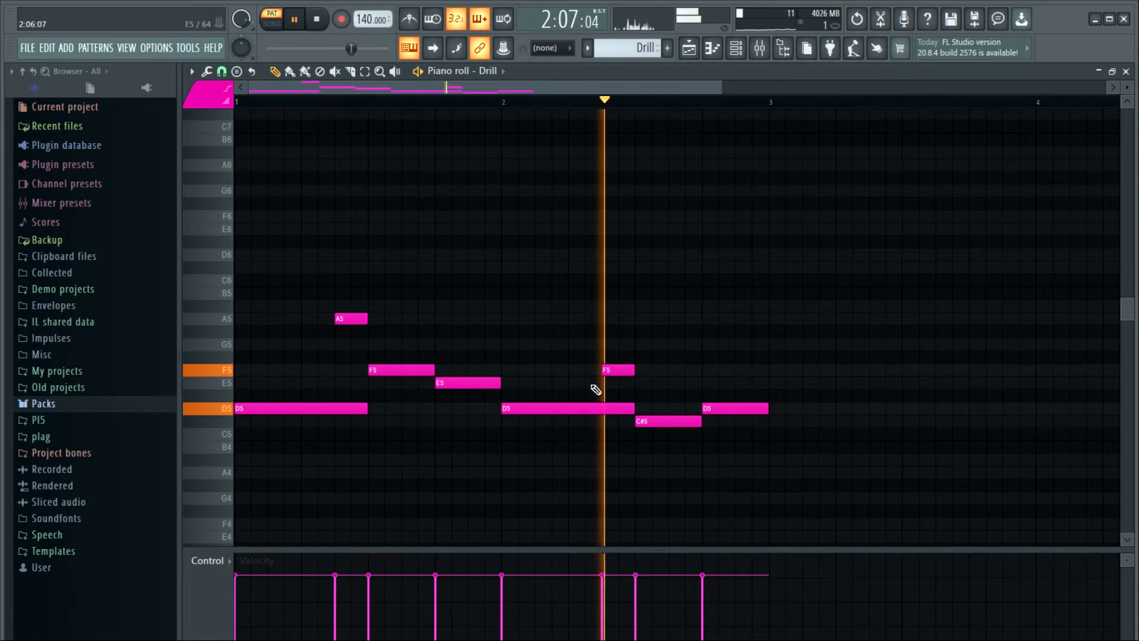
pyautogui.click(740, 372)
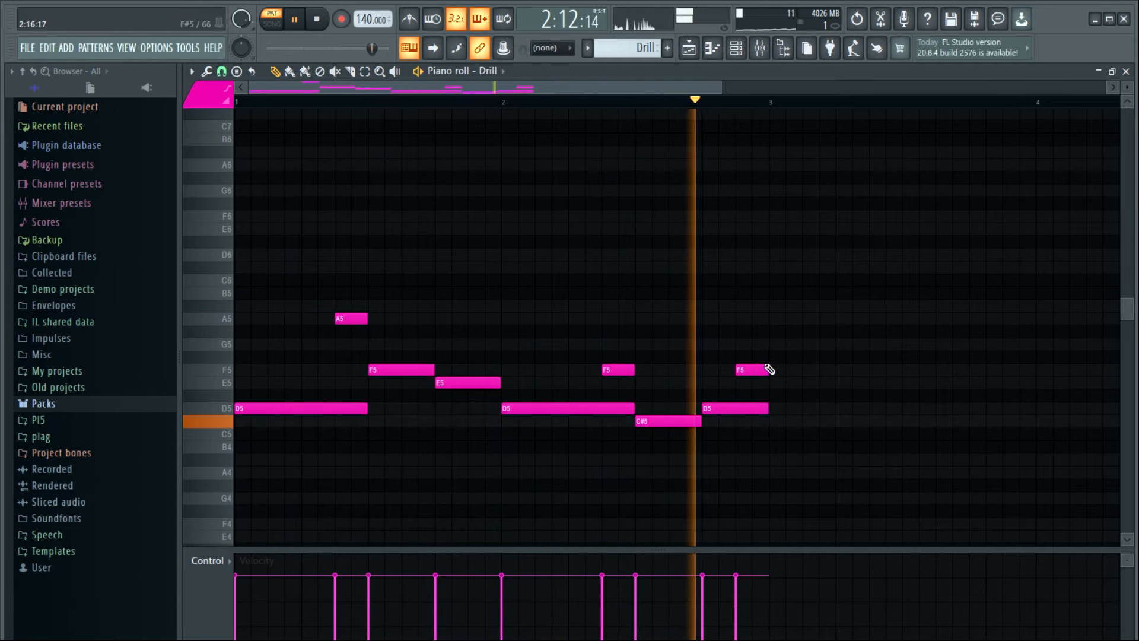
# Raise the last short F5 to A5 and lower the velocity of the three short upper notes with level scaling.
pyautogui.moveTo(755, 369); pyautogui.dragTo(296, 350)
pyautogui.keyDown('ctrl'); pyautogui.keyDown('shift'); pyautogui.click(618, 367); pyautogui.keyUp('shift'); pyautogui.keyUp('ctrl')
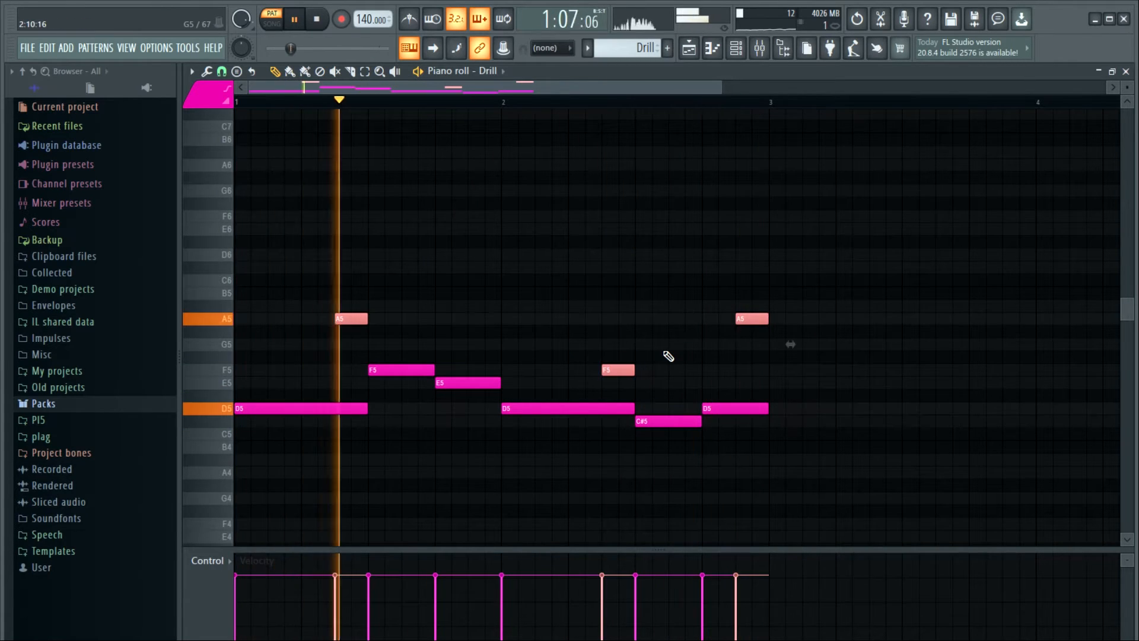
pyautogui.hotkey('alt', 'x')
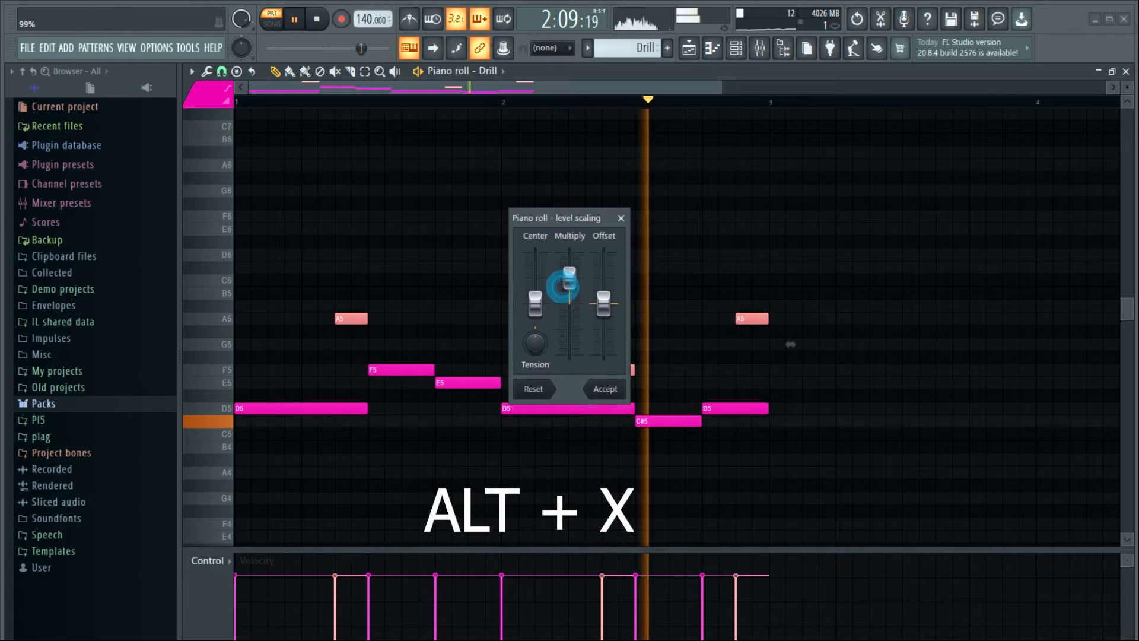
pyautogui.click(606, 386)
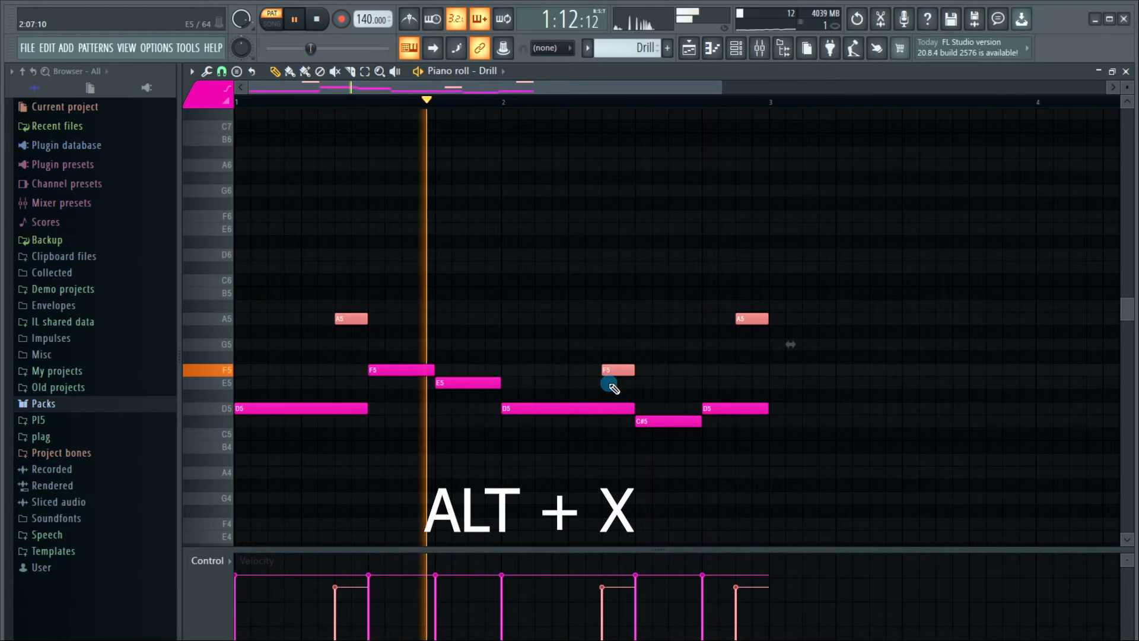
pyautogui.keyDown('ctrl'); pyautogui.click(678, 263); pyautogui.keyUp('ctrl')
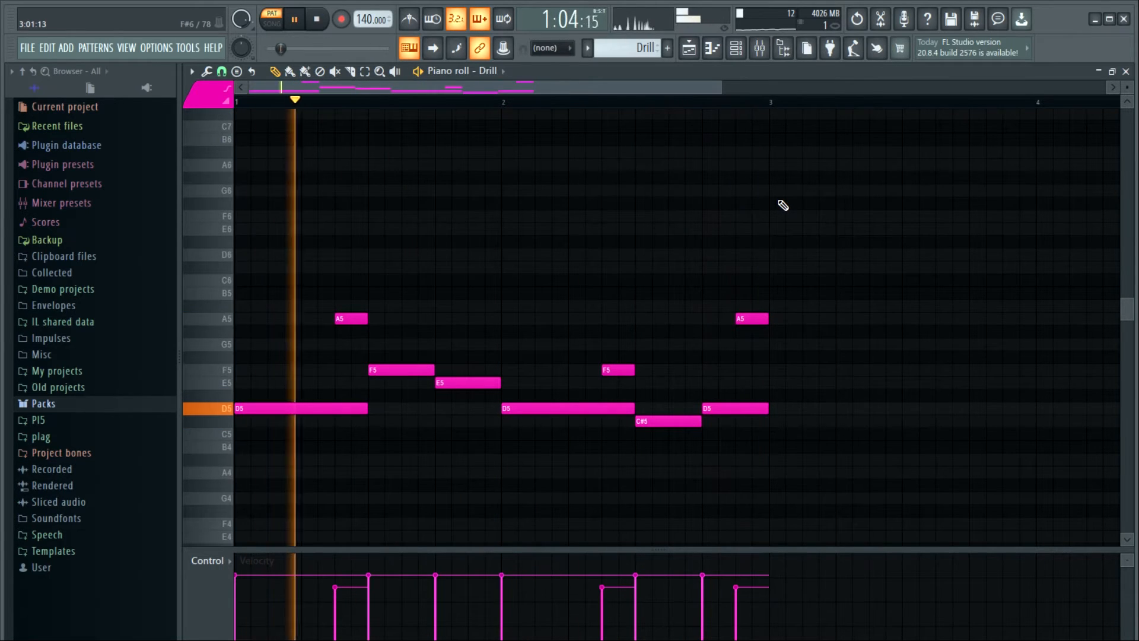
# Duplicate the two-bar melody into bars 3 and 4, and change its final A5 to E5 with the D5 beneath shortened.
pyautogui.moveTo(783, 204); pyautogui.dragTo(246, 518)
pyautogui.hotkey('ctrl', 'b')
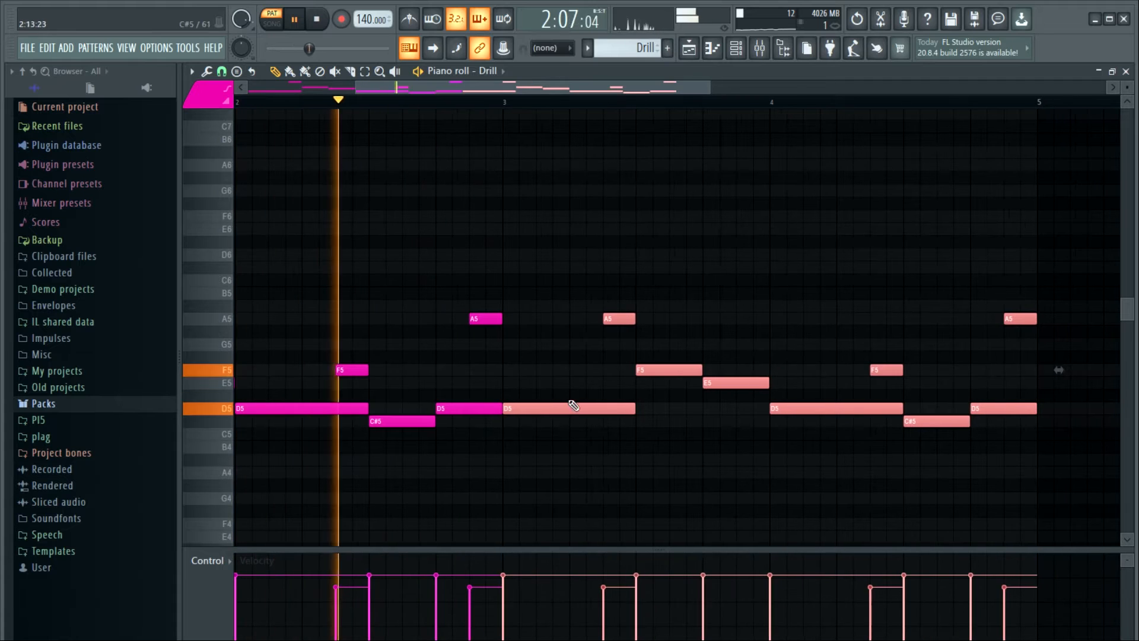
pyautogui.hotkey('ctrl', 'd')
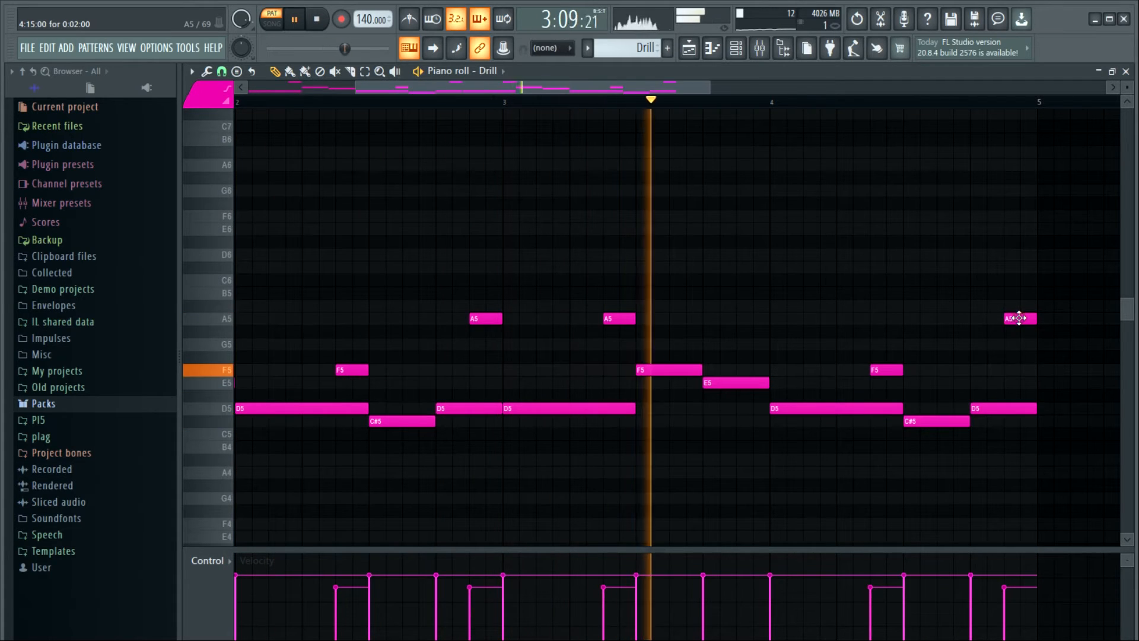
pyautogui.moveTo(1020, 318); pyautogui.dragTo(1005, 411)
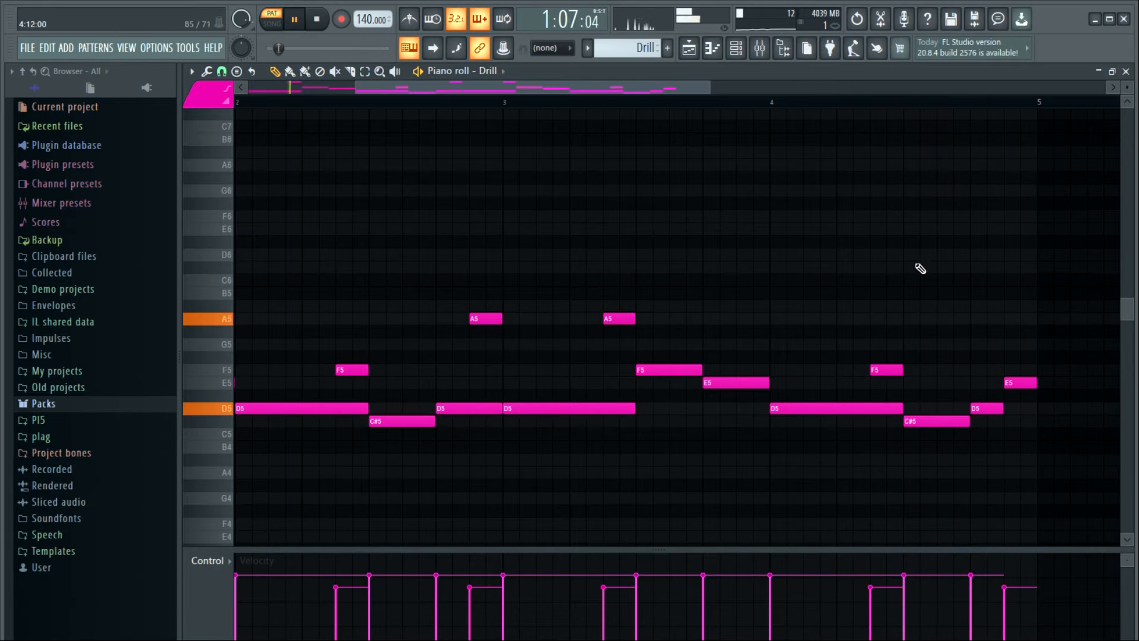
# Load HalfTime into the first effect slot of the Drill mixer track and set its band's upper limit to about 2.08 kHz.
pyautogui.click(735, 48)
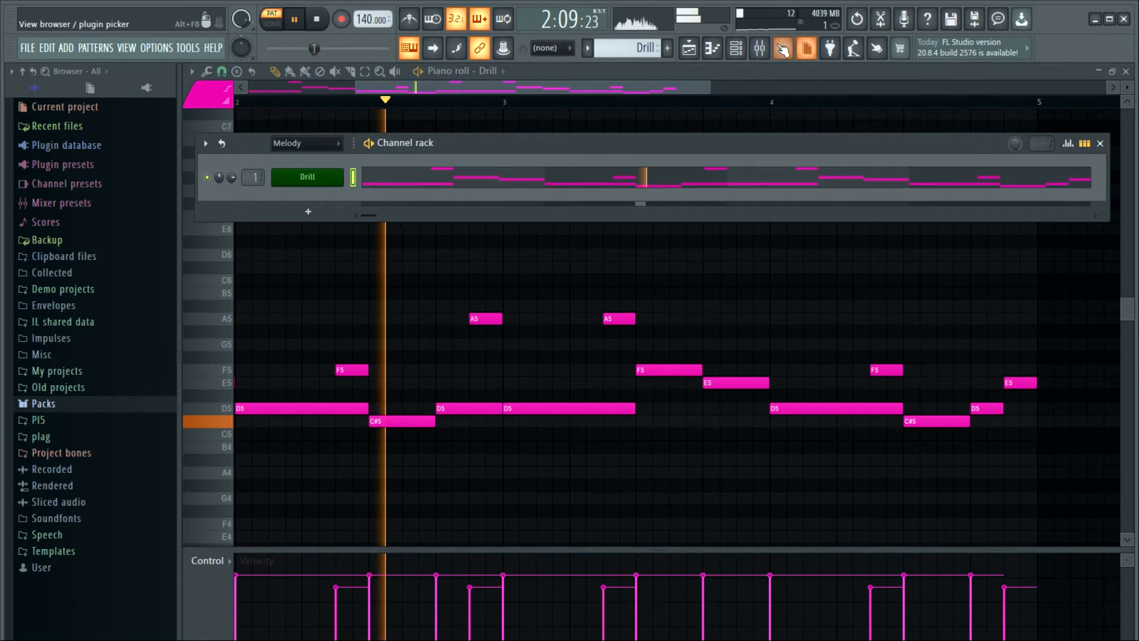
pyautogui.click(762, 50)
pyautogui.click(992, 111)
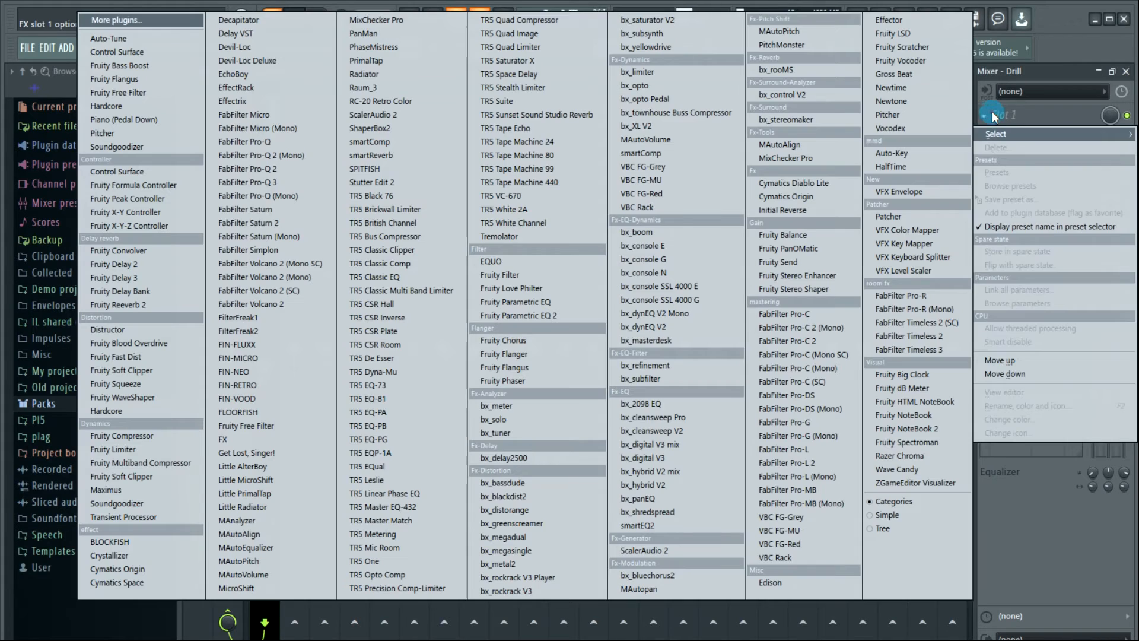
pyautogui.click(899, 166)
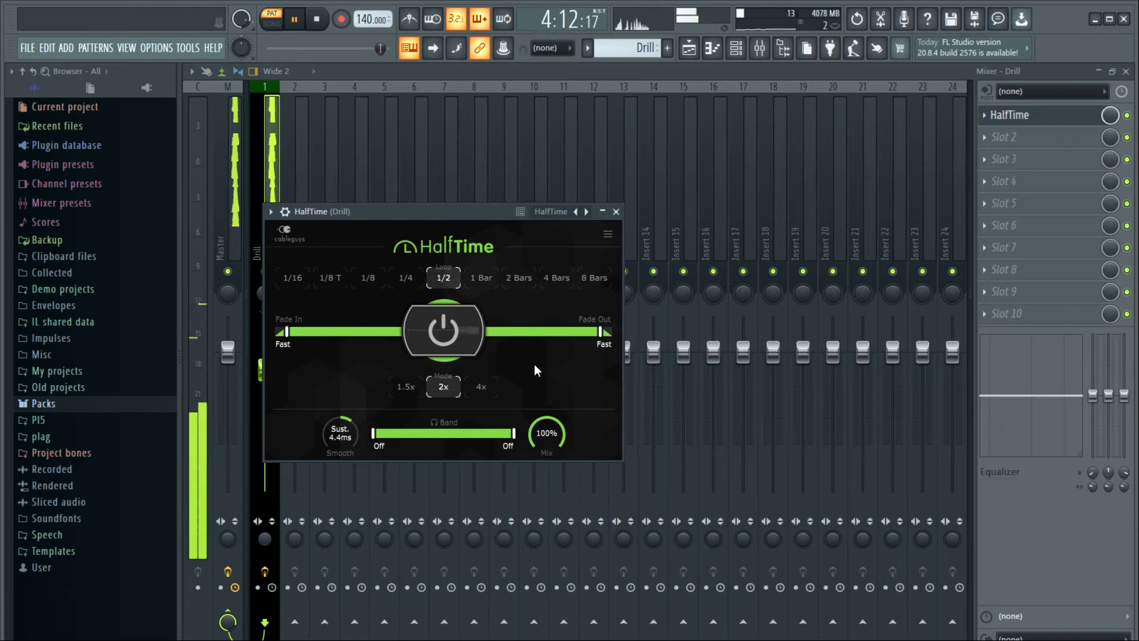
pyautogui.moveTo(514, 433); pyautogui.dragTo(466, 433)
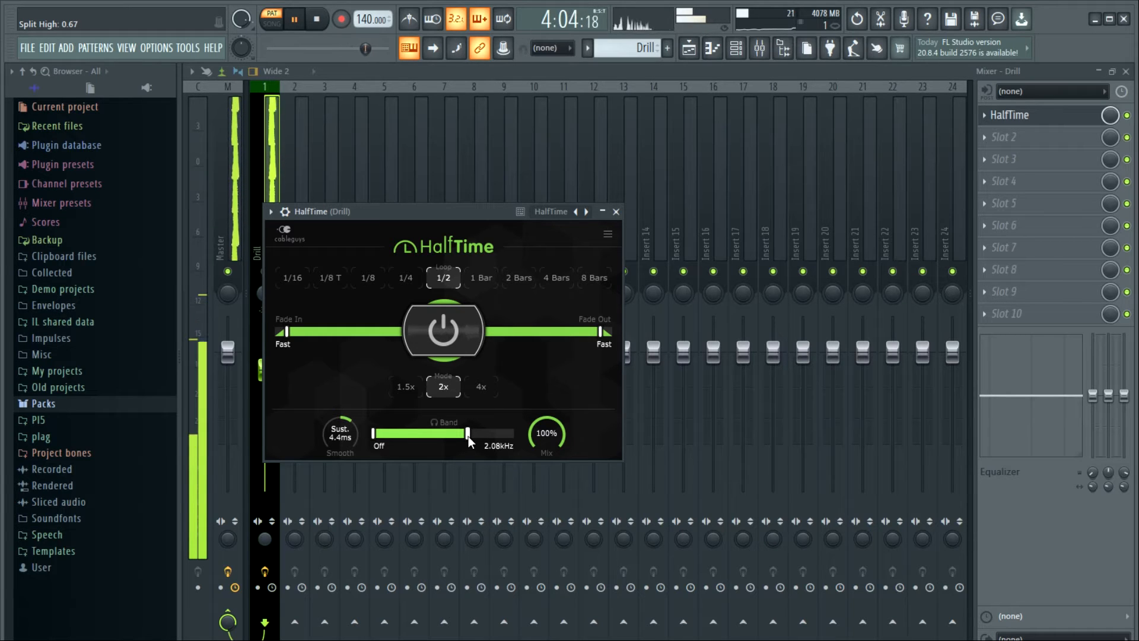
pyautogui.click(616, 212)
# Stop playback and add an Omnisphere instrument channel, placing its window fully in view.
pyautogui.click(738, 52)
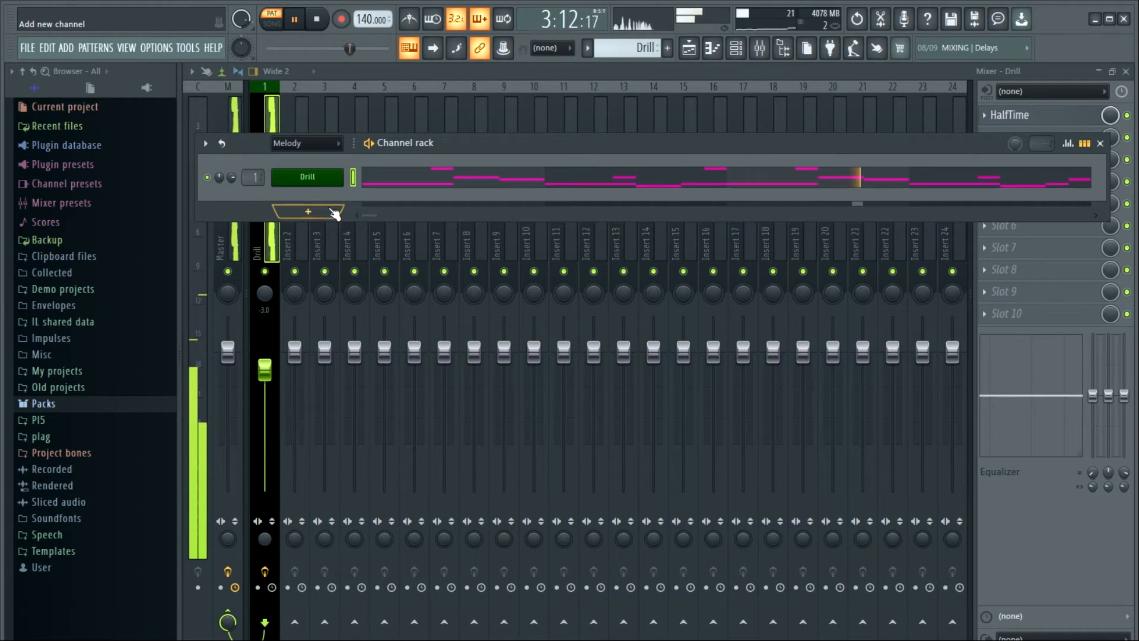
pyautogui.press('space')
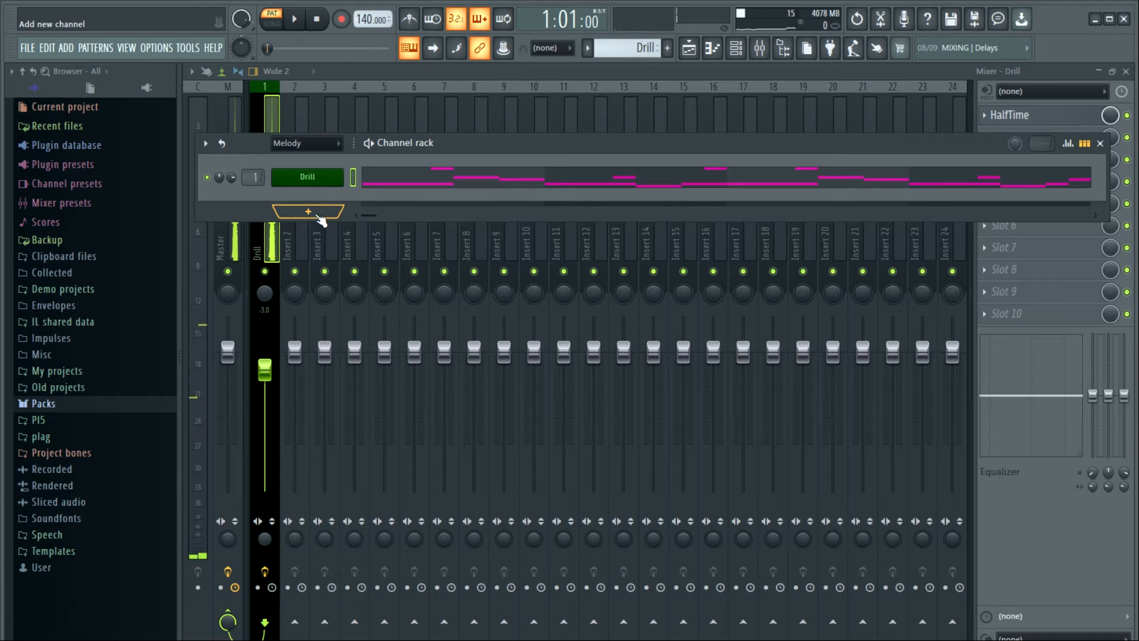
pyautogui.click(318, 215)
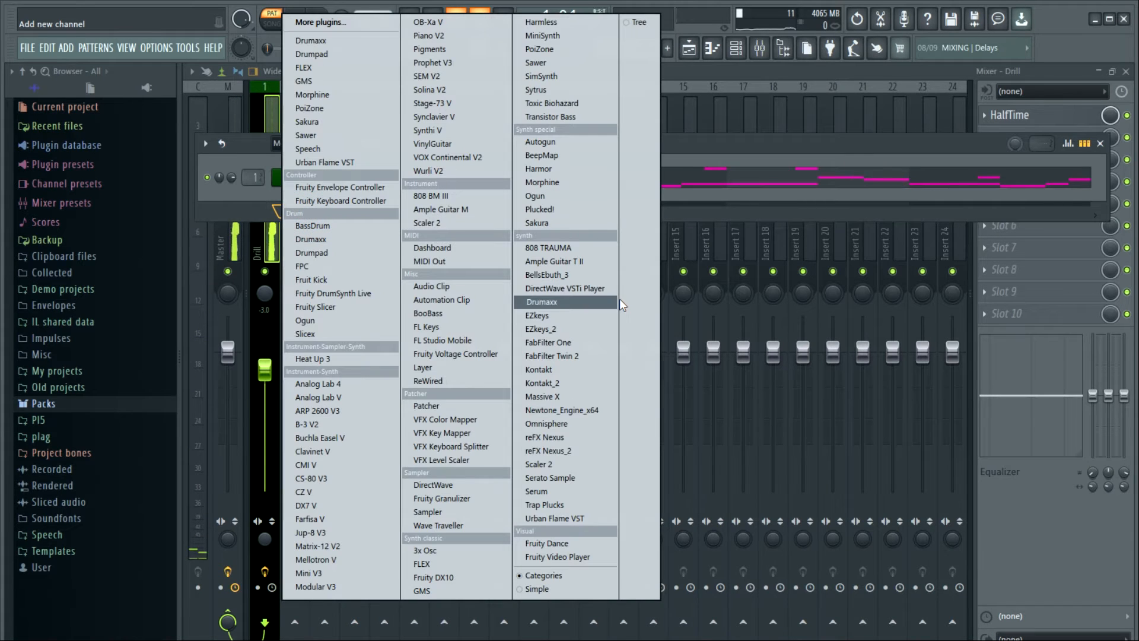
pyautogui.click(542, 424)
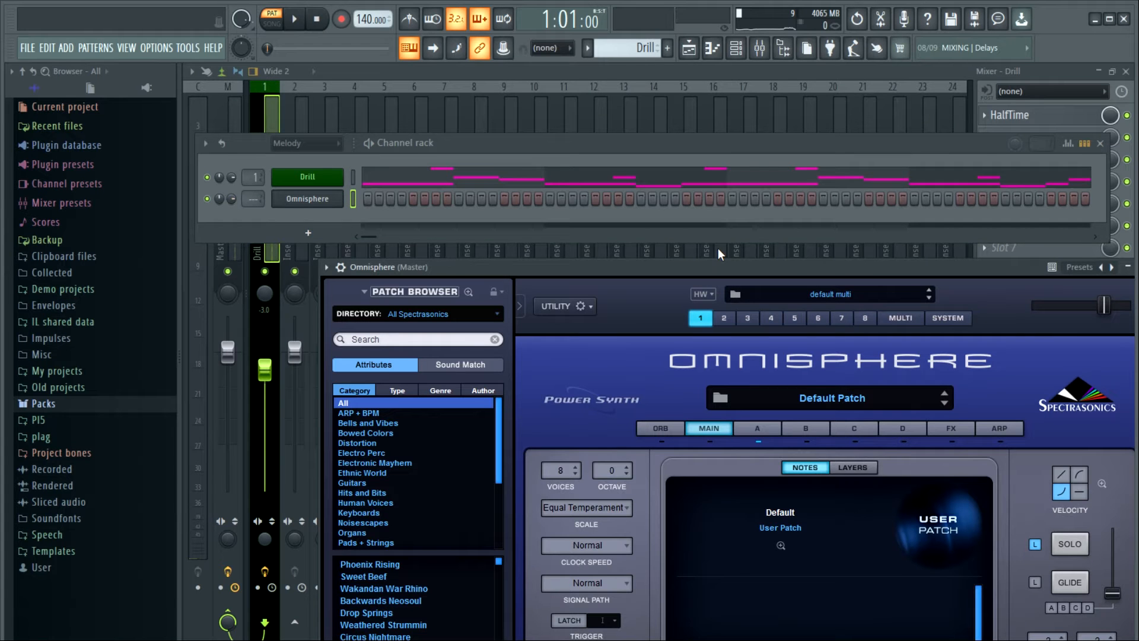
pyautogui.moveTo(693, 265); pyautogui.dragTo(592, 79)
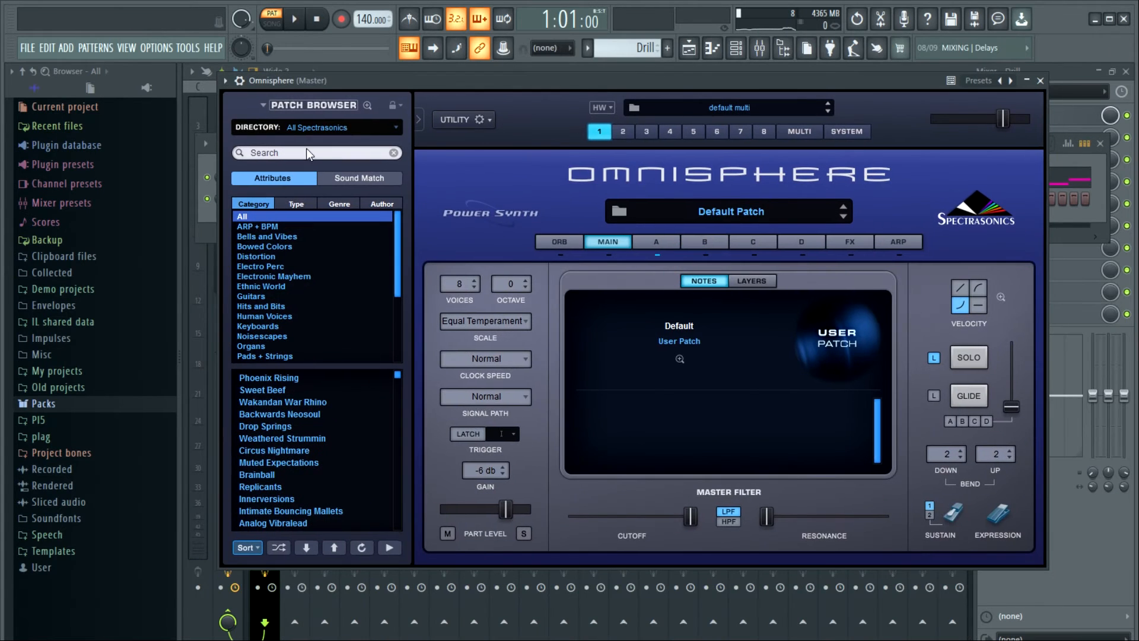
# Search Omnisphere's Keyscape Library for "space", and load and preview the patch Rhodes - Classic Suitcase Spacey.
pyautogui.click(322, 129)
pyautogui.click(341, 198)
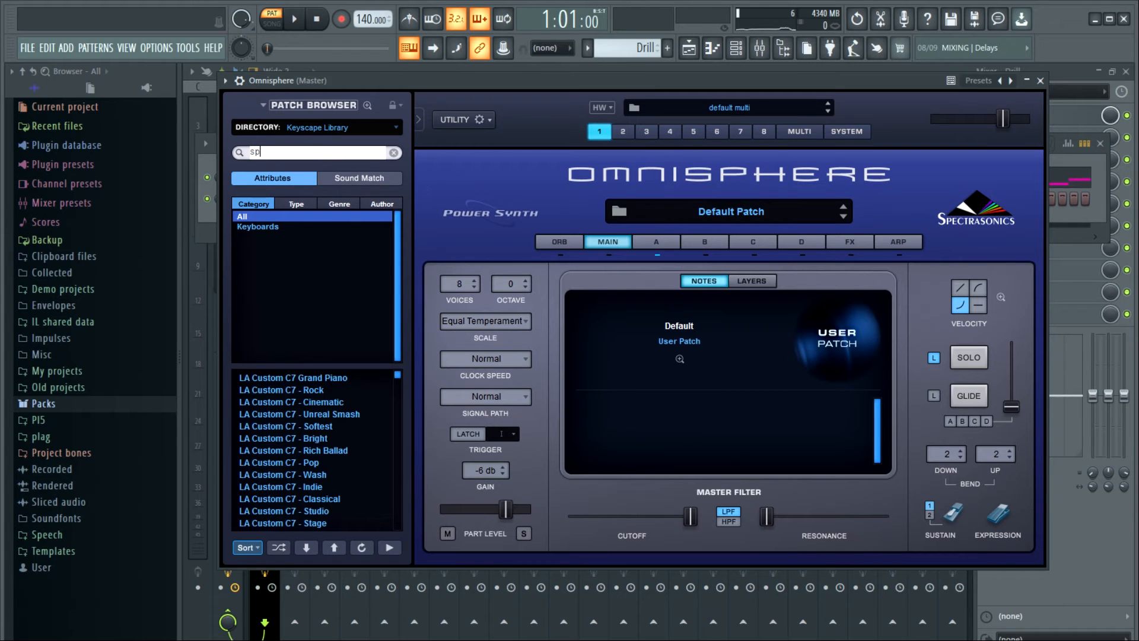
pyautogui.press('Return')
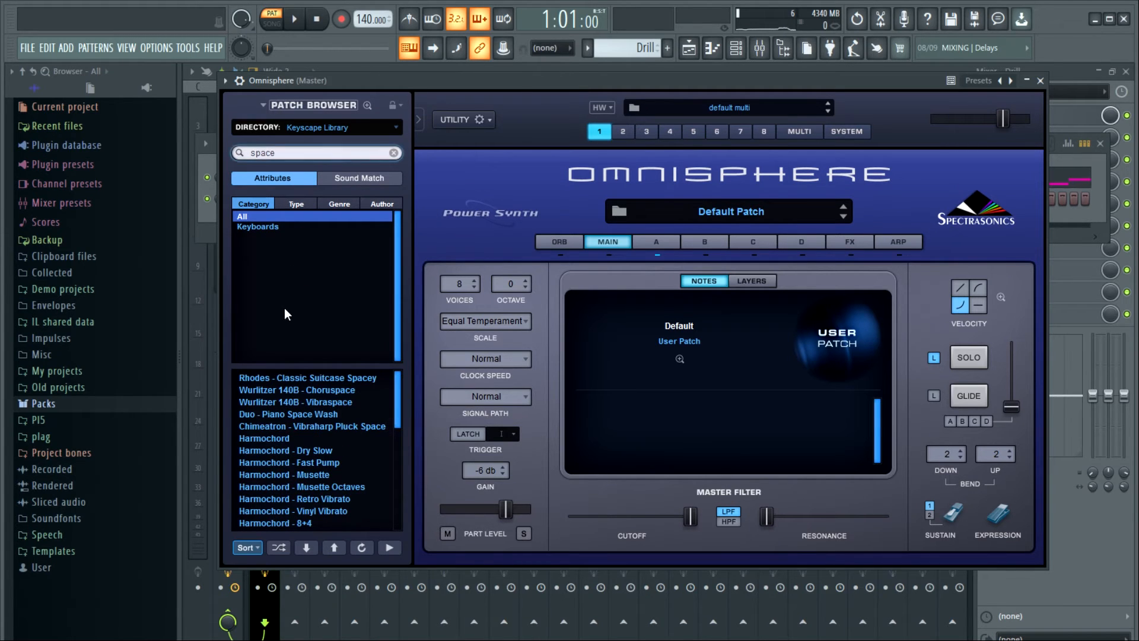
pyautogui.click(326, 378)
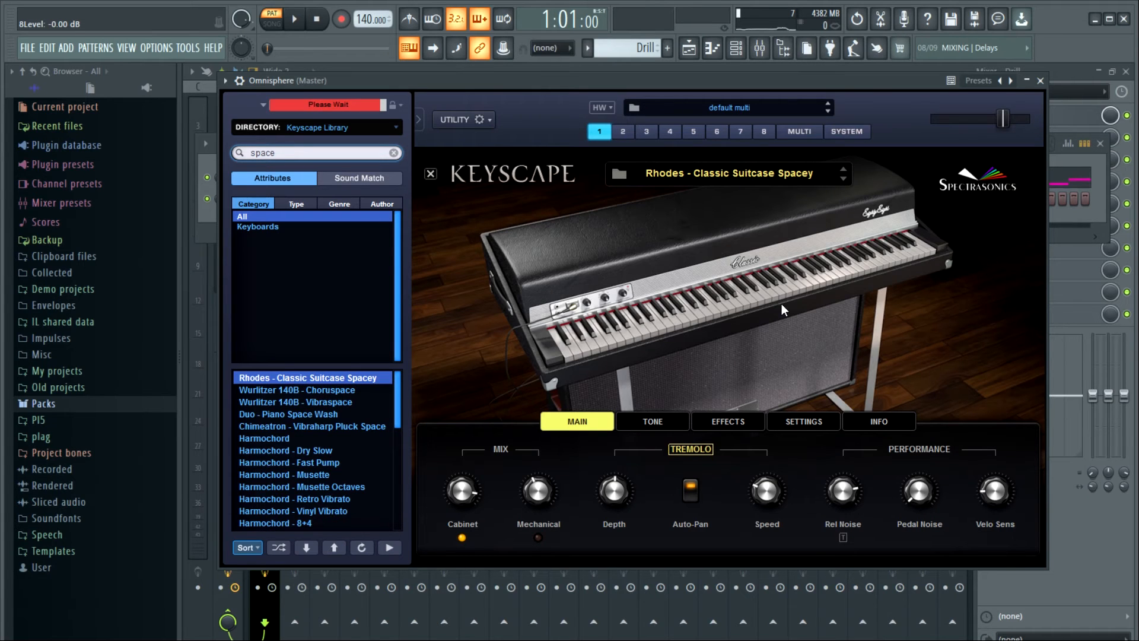
pyautogui.click(392, 548)
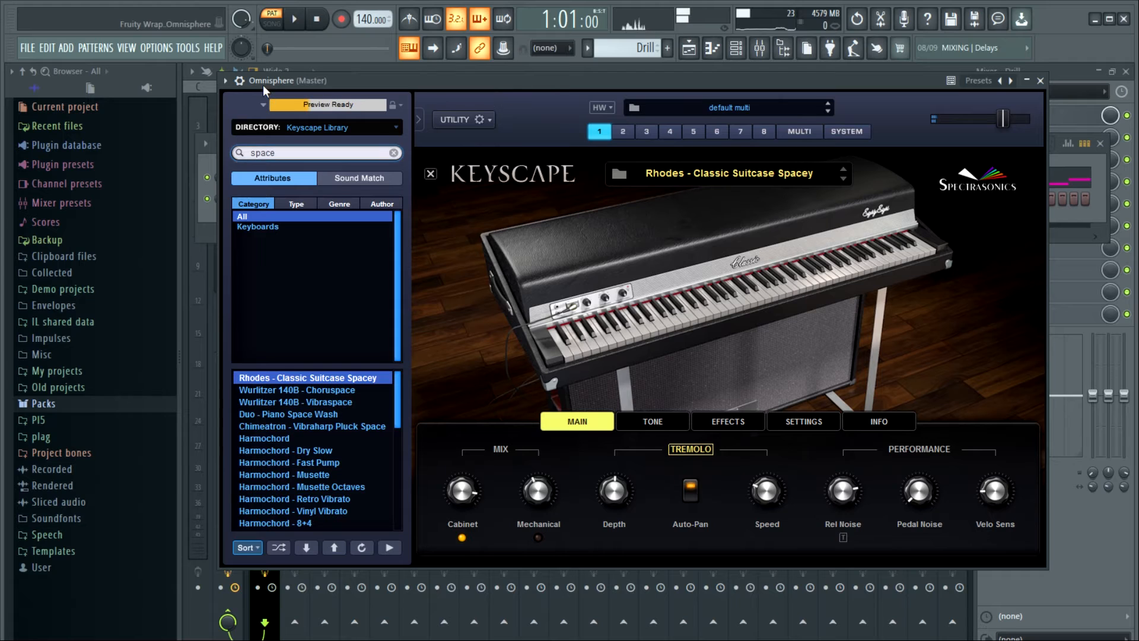
# Route the Omnisphere channel to mixer track 1, and copy the Drill channel's notes into it for playback.
pyautogui.click(240, 80)
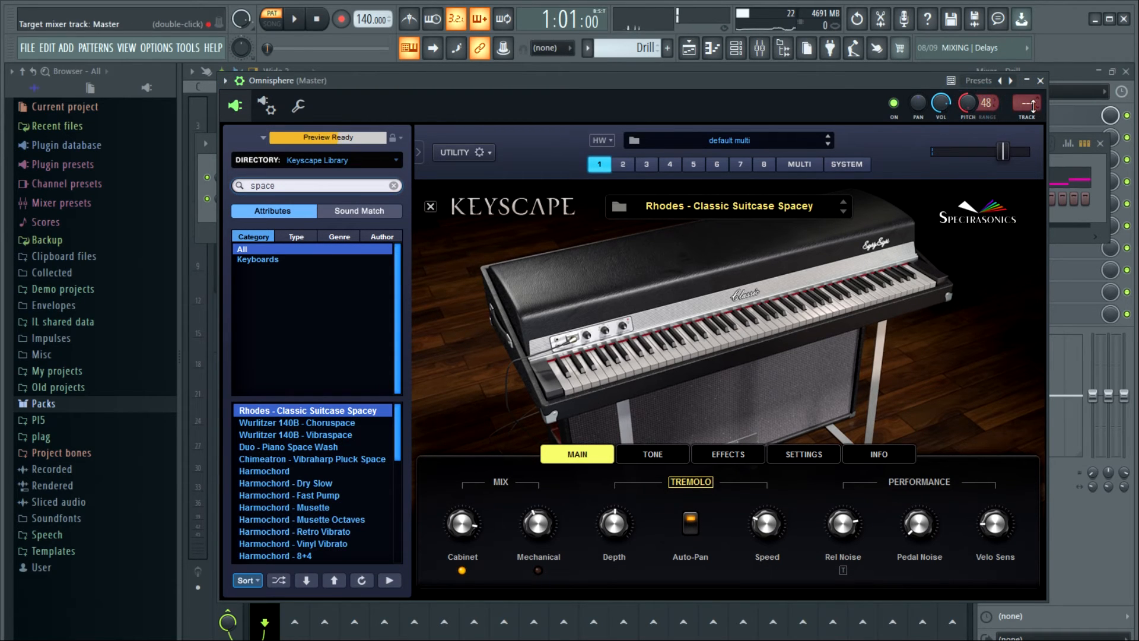
pyautogui.click(1040, 81)
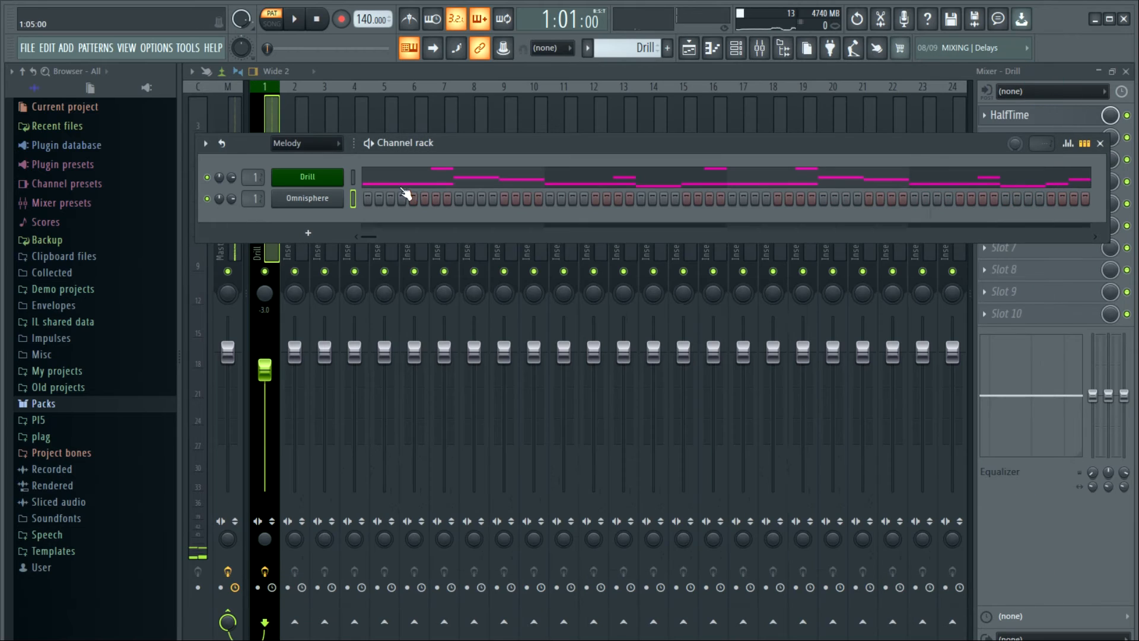
pyautogui.rightClick(348, 174)
pyautogui.click(549, 196)
pyautogui.rightClick(329, 198)
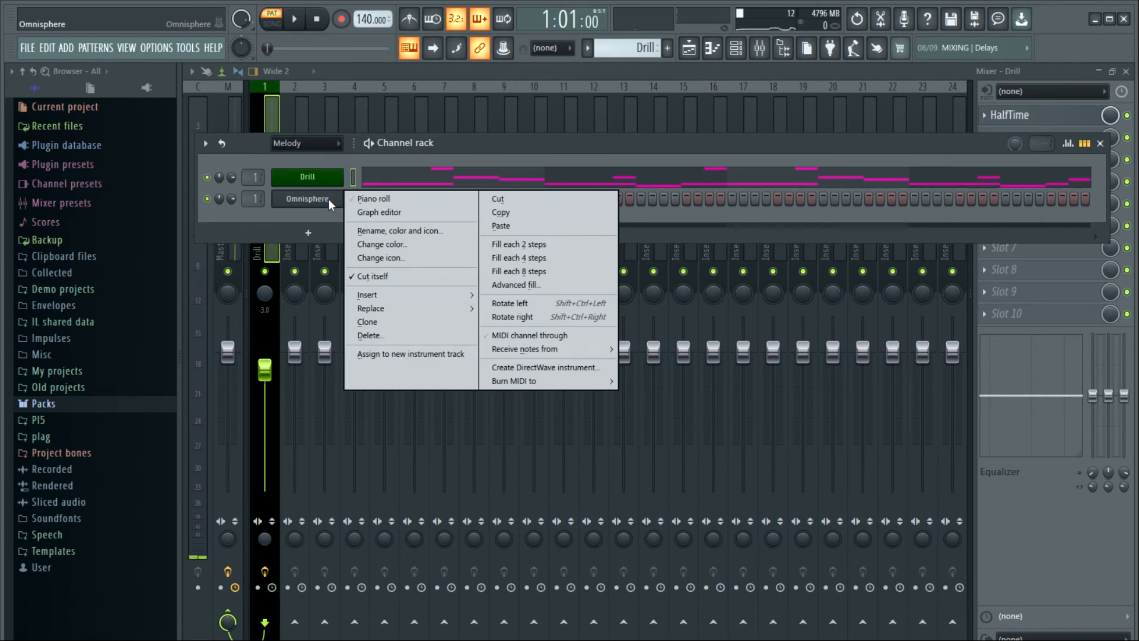
pyautogui.click(520, 224)
pyautogui.press('space')
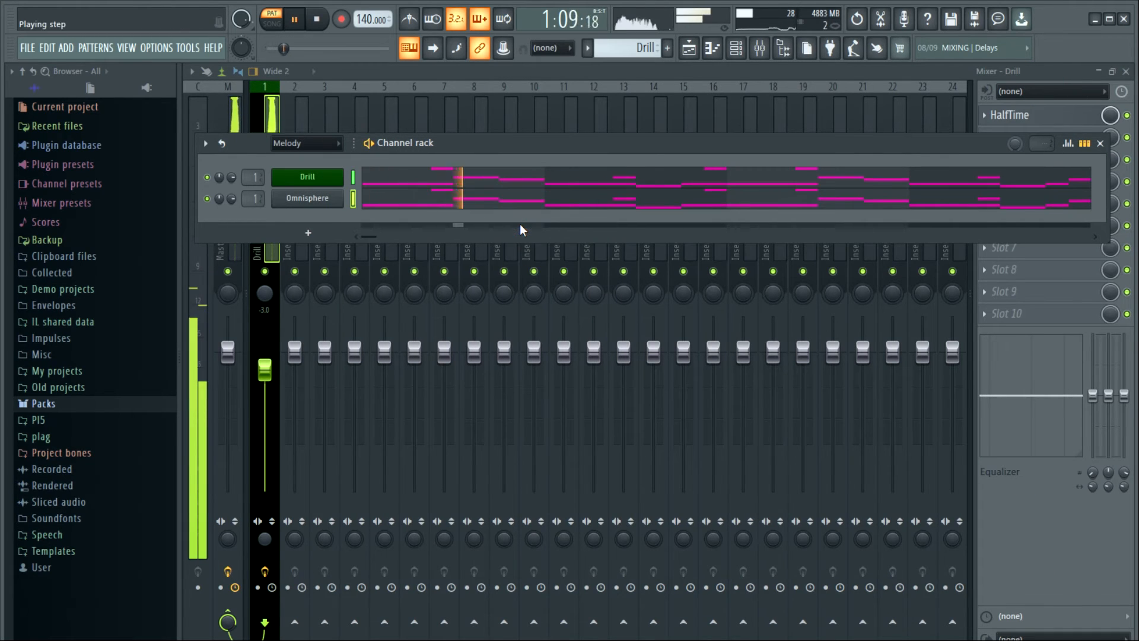
pyautogui.click(1101, 144)
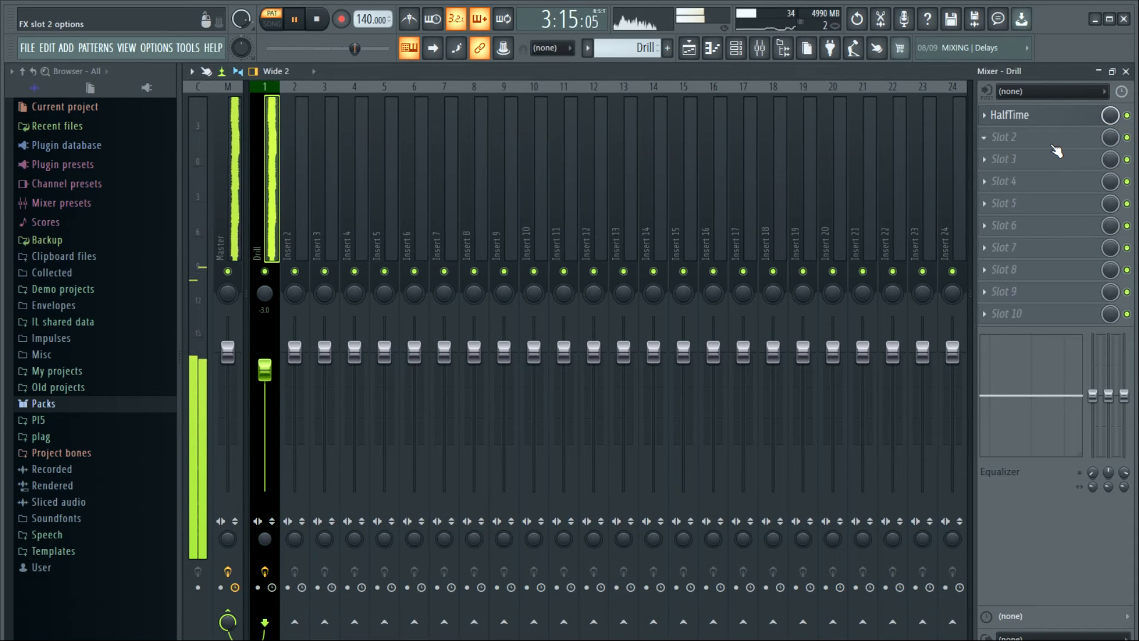
pyautogui.click(1003, 138)
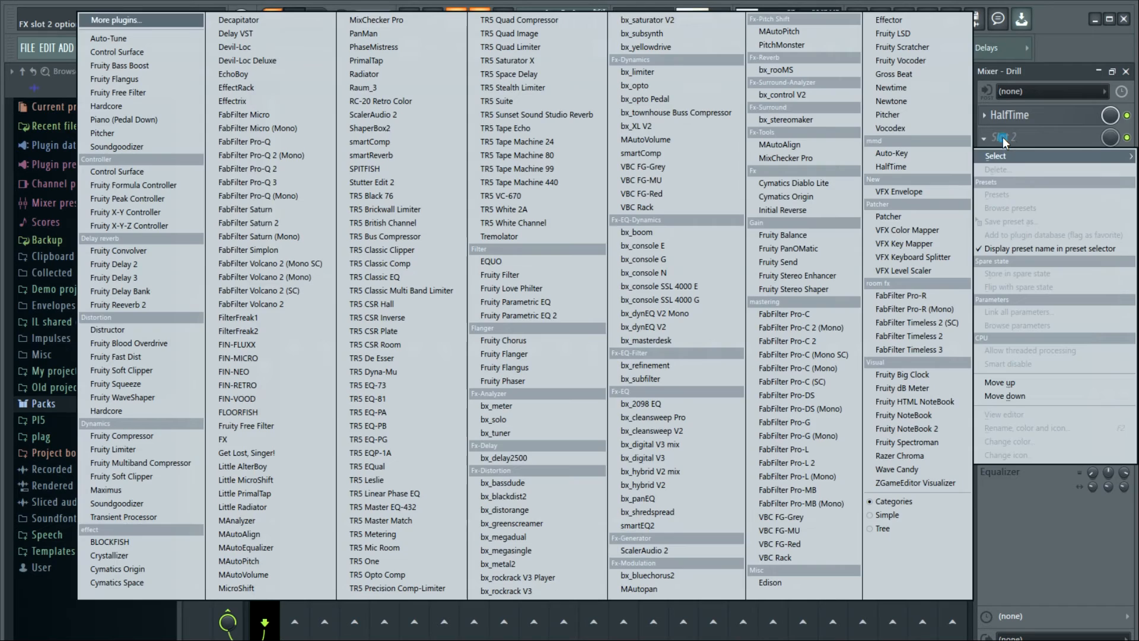
pyautogui.click(1003, 138)
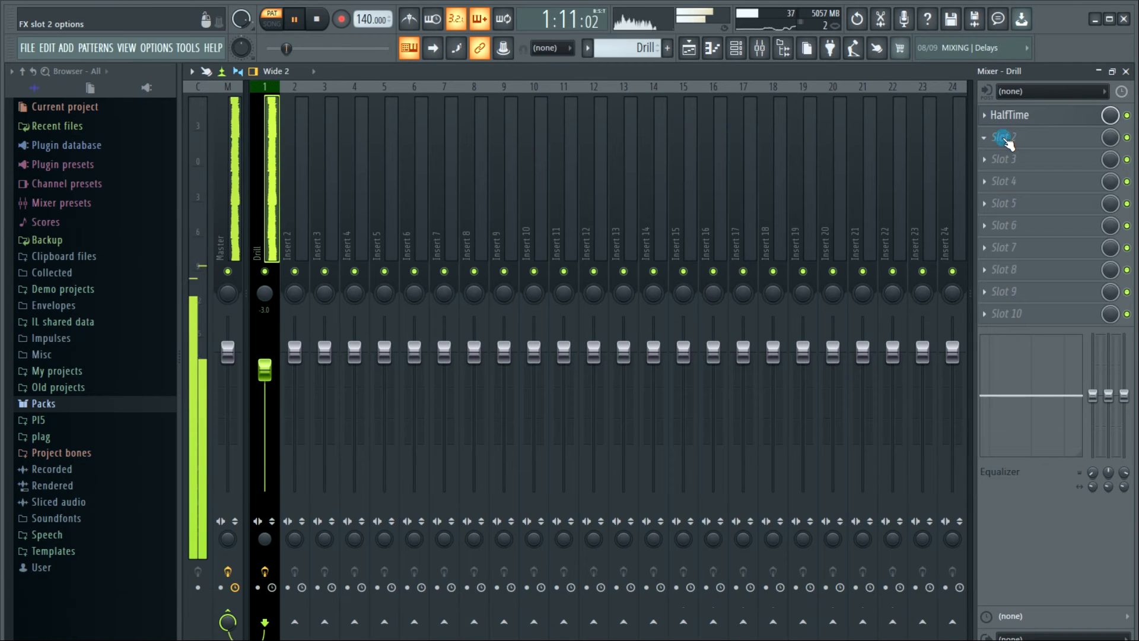
# Set the Omnisphere channel's volume to 50% and close the channel rack.
pyautogui.click(736, 55)
pyautogui.moveTo(231, 198)
pyautogui.mouseDown()
pyautogui.moveTo(231, 209)
pyautogui.moveTo(231, 199)
pyautogui.mouseUp()
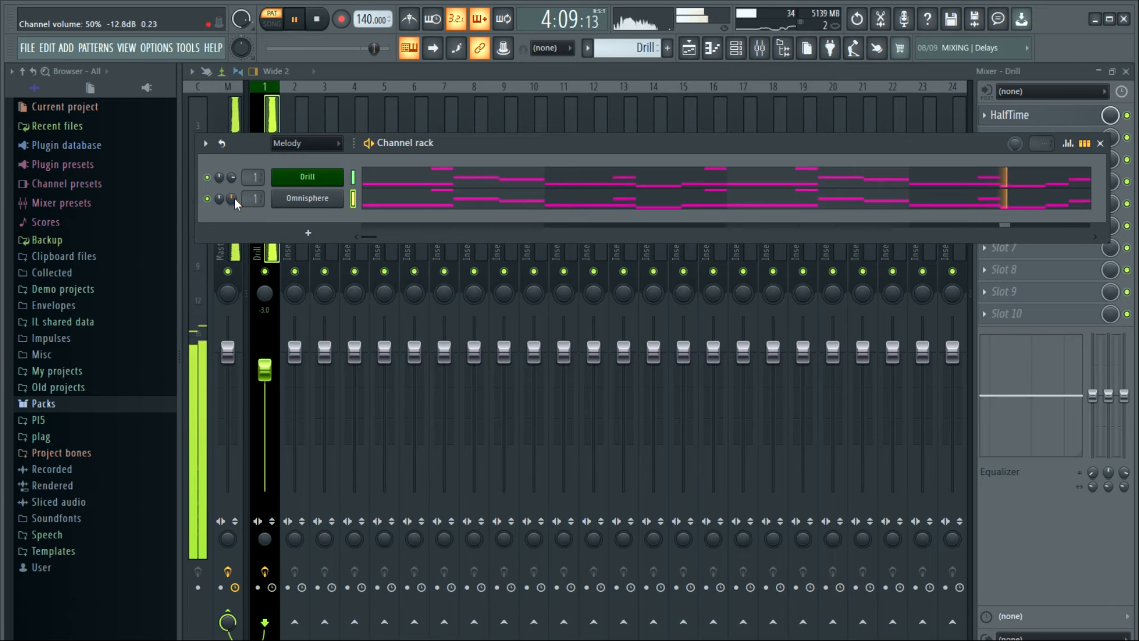
pyautogui.click(1100, 144)
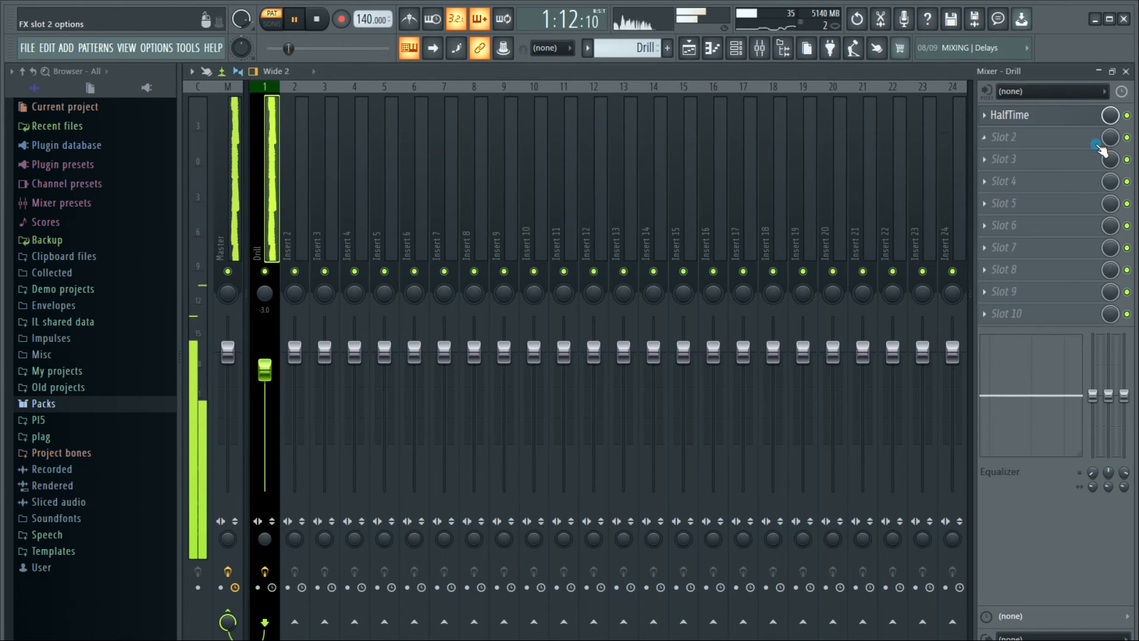
# Place the Drill pattern at bar 1 of the playlist's first track and repeat it twice to fill bars 1 to 12.
pyautogui.click(1126, 72)
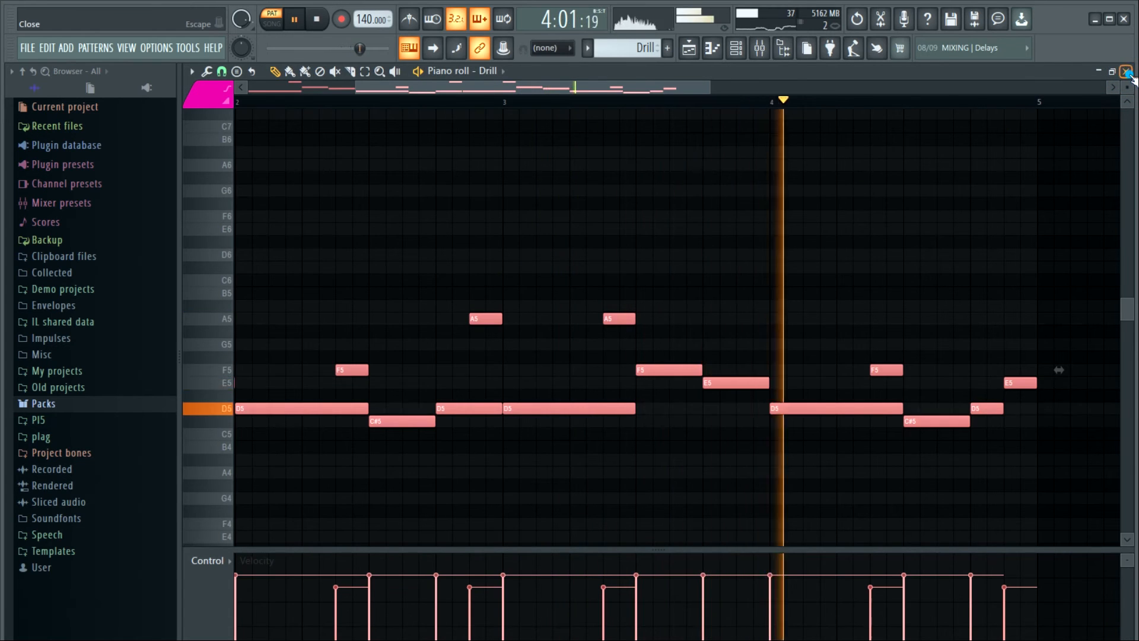
pyautogui.click(1127, 73)
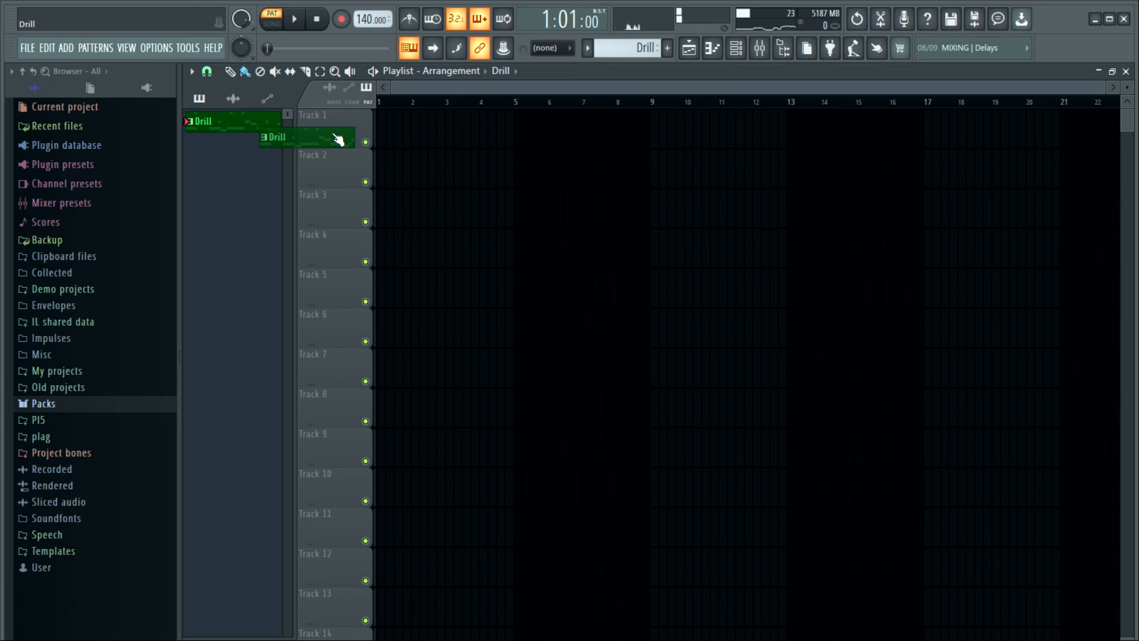
pyautogui.moveTo(434, 129); pyautogui.dragTo(434, 128)
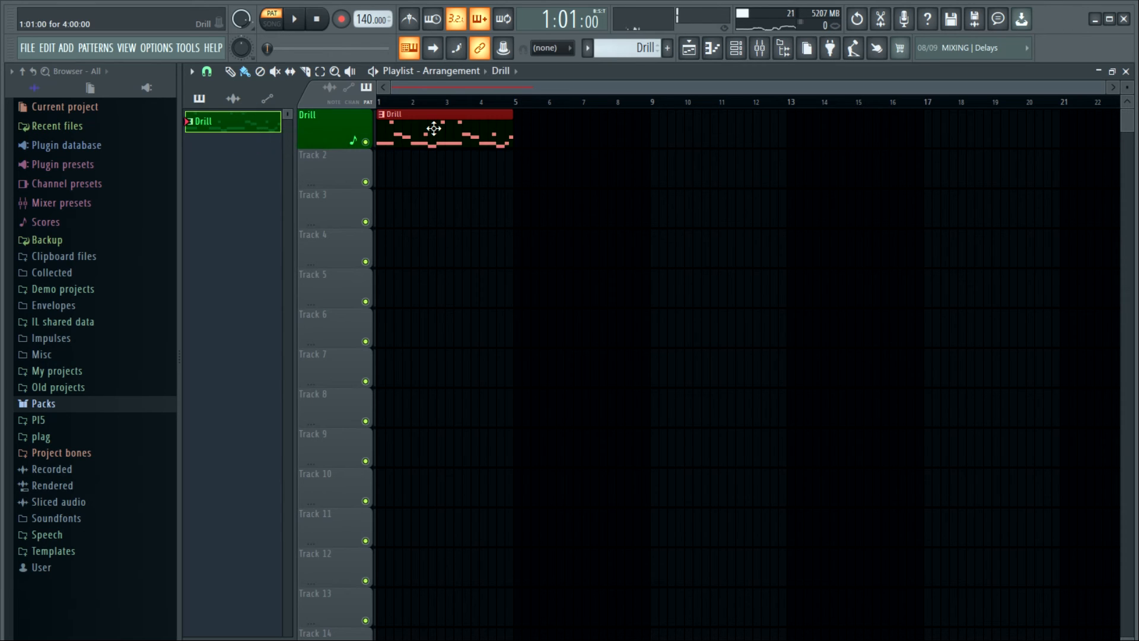
pyautogui.moveTo(563, 183); pyautogui.dragTo(471, 114)
pyautogui.hotkey('ctrl', 'b')
pyautogui.hotkey('ctrl', 'b')
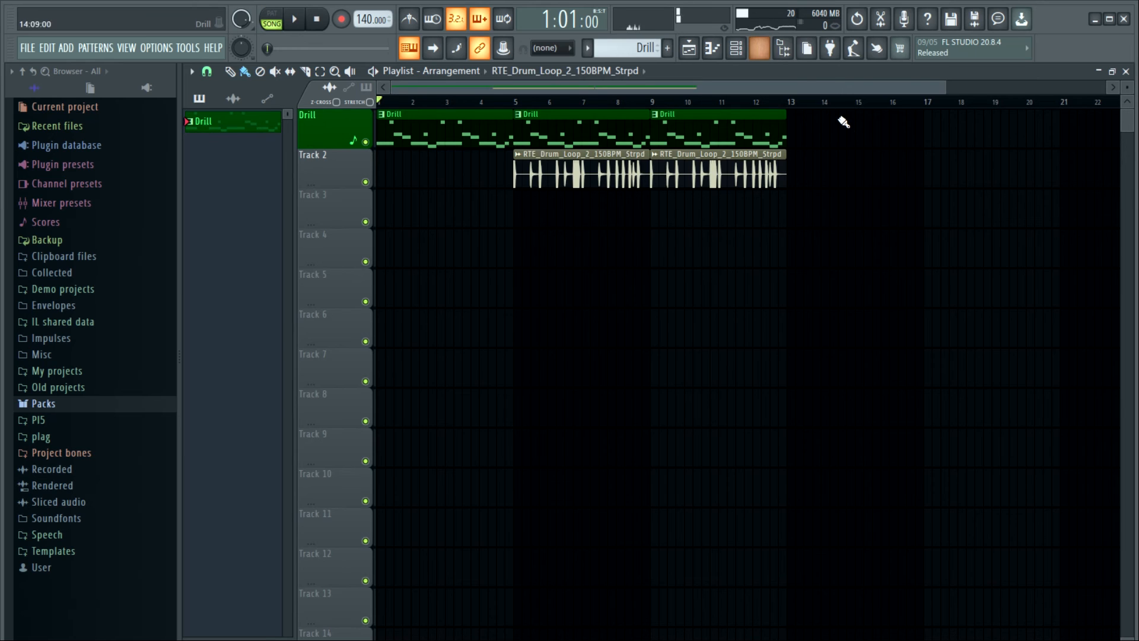
# Load RC-20 Retro Color into the second effect slot of the Drill mixer track, using preset Vinyl 1 with noise type Vinyl 2.
pyautogui.click(755, 47)
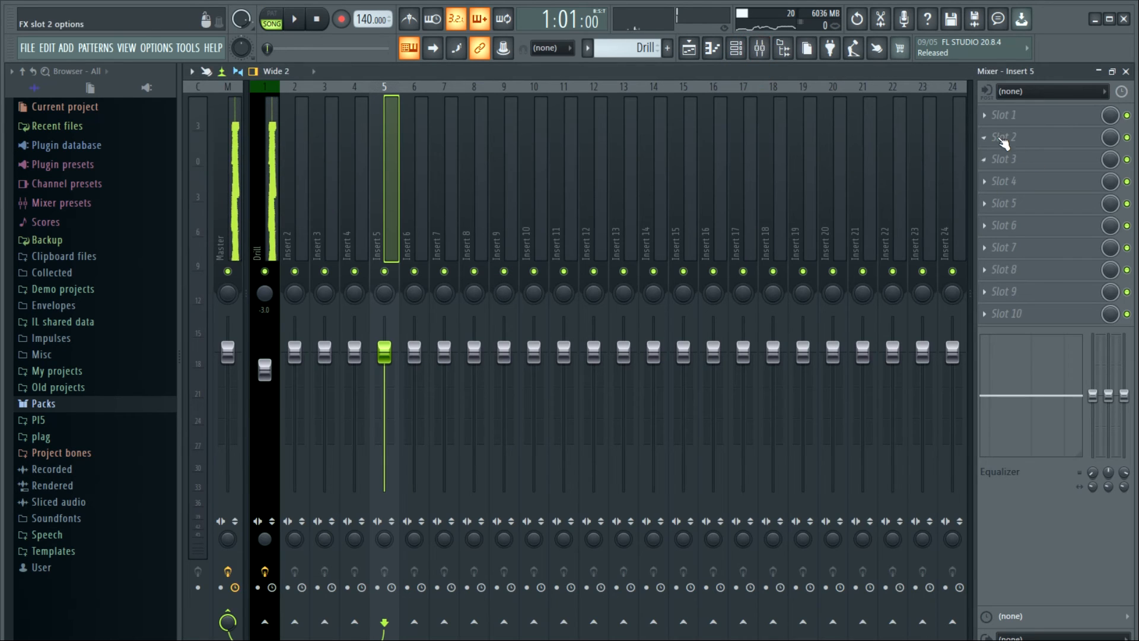
pyautogui.click(264, 222)
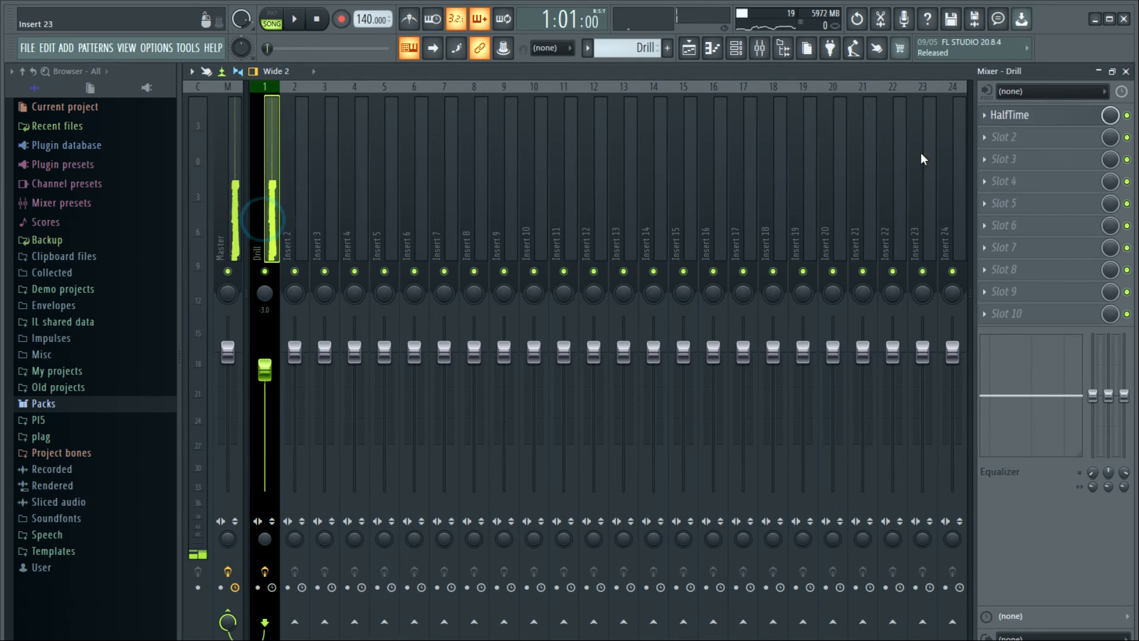
pyautogui.click(995, 136)
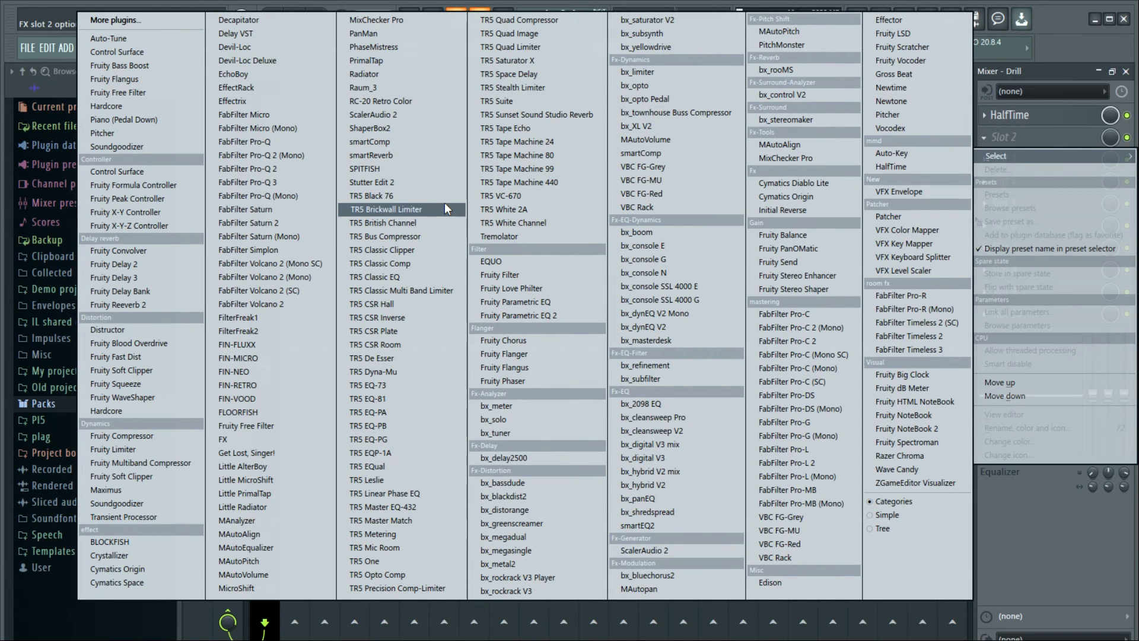
pyautogui.click(414, 102)
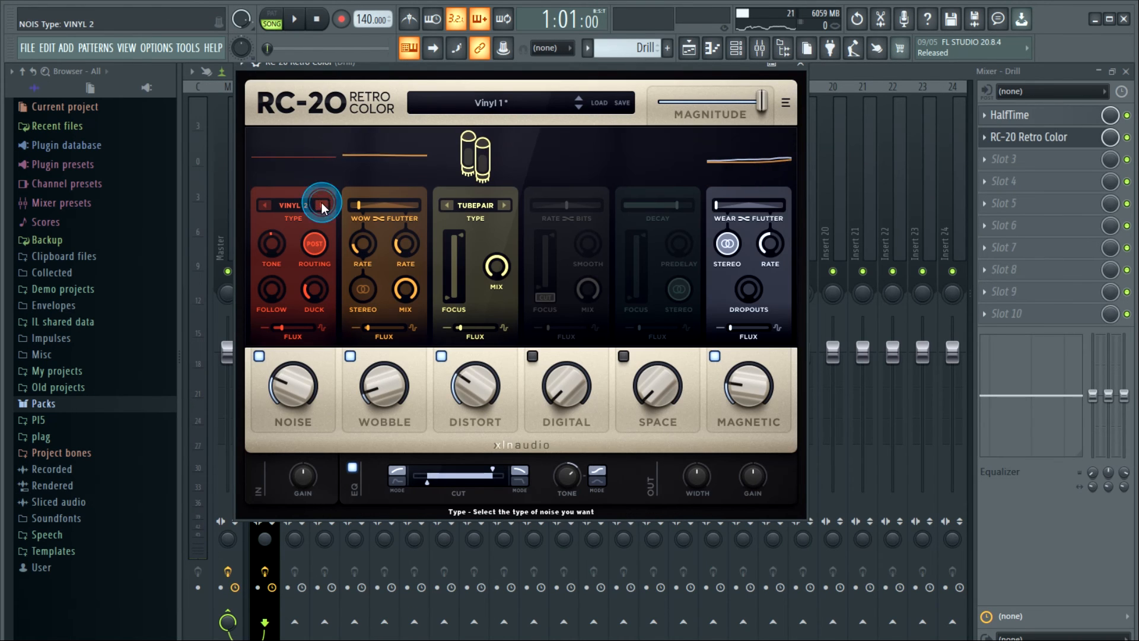
# Switch off RC-20's Distort module while the song plays, and close the plugin and mixer to return to the playlist.
pyautogui.press('space')
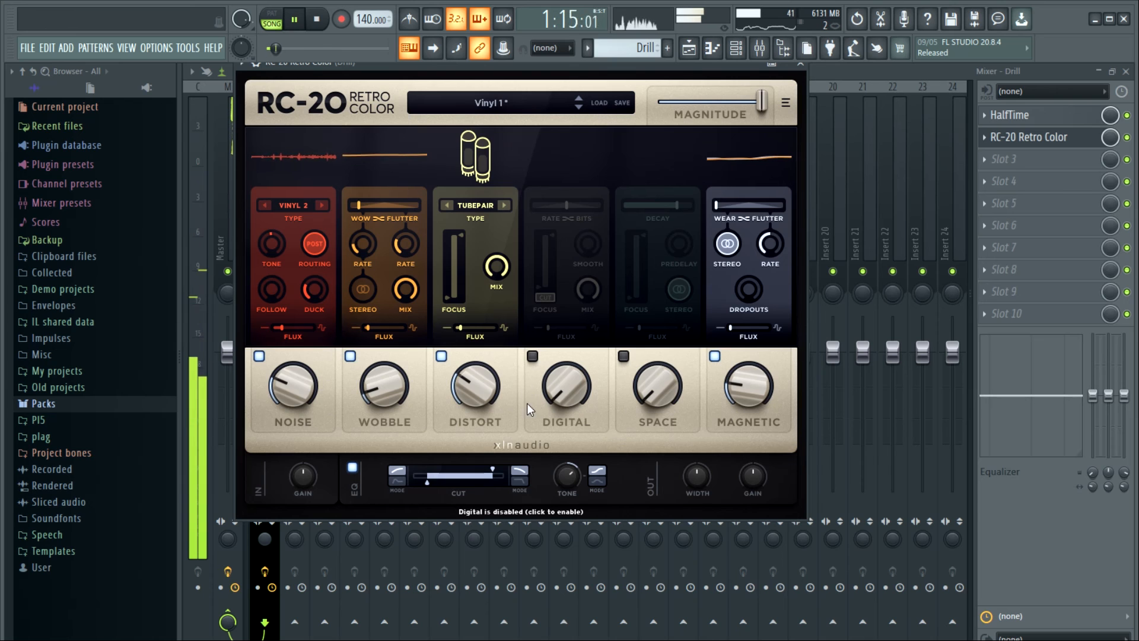
pyautogui.click(442, 357)
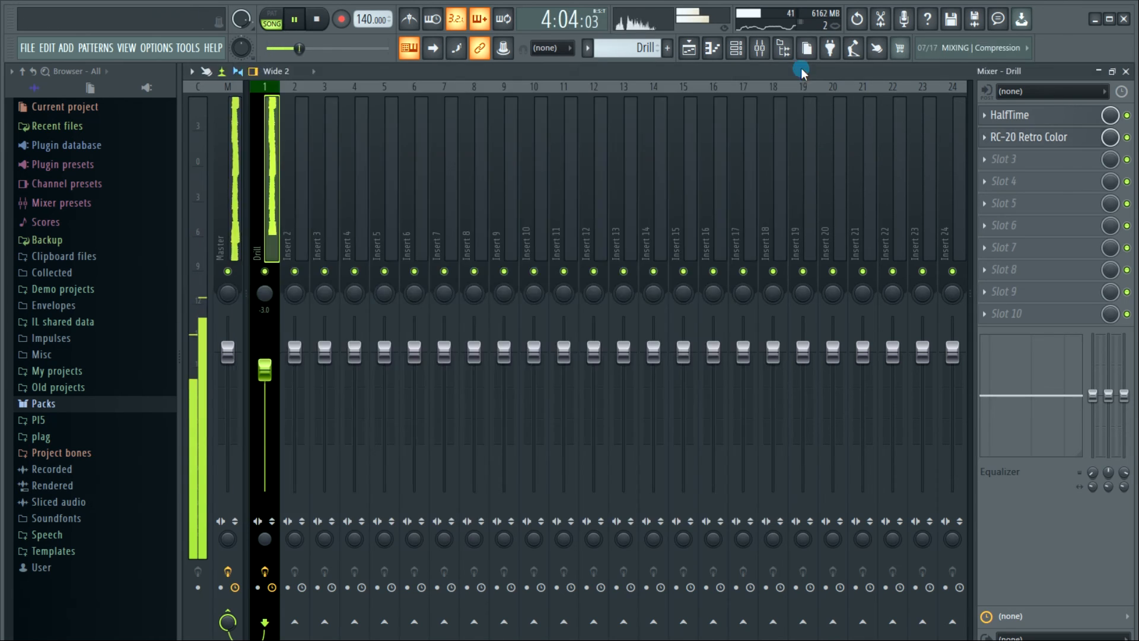
pyautogui.click(800, 63)
pyautogui.click(1125, 71)
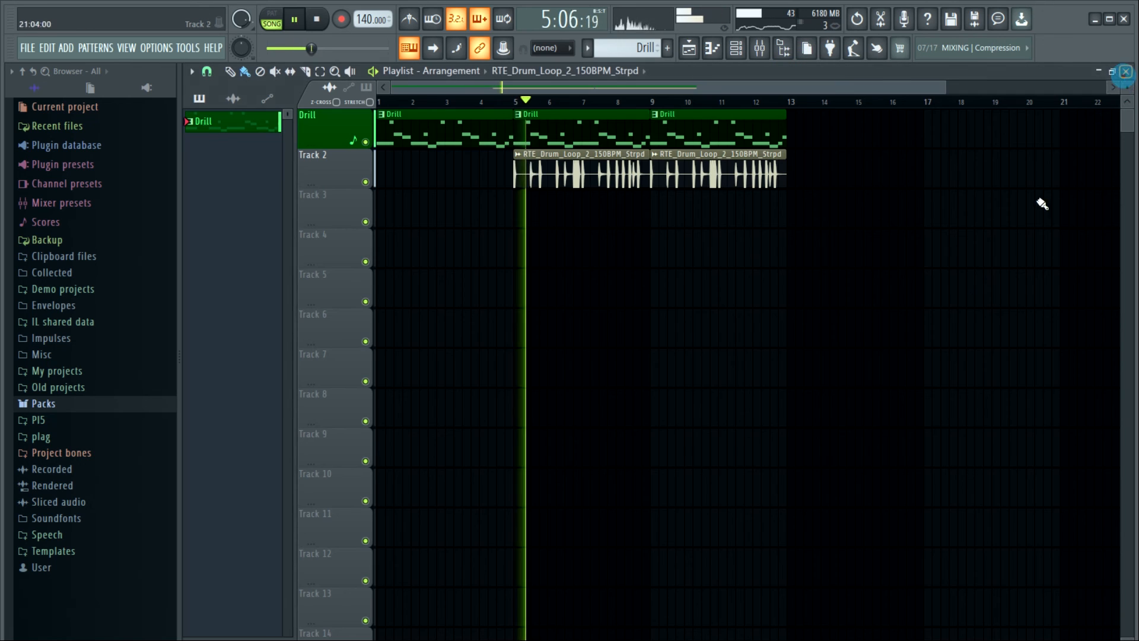